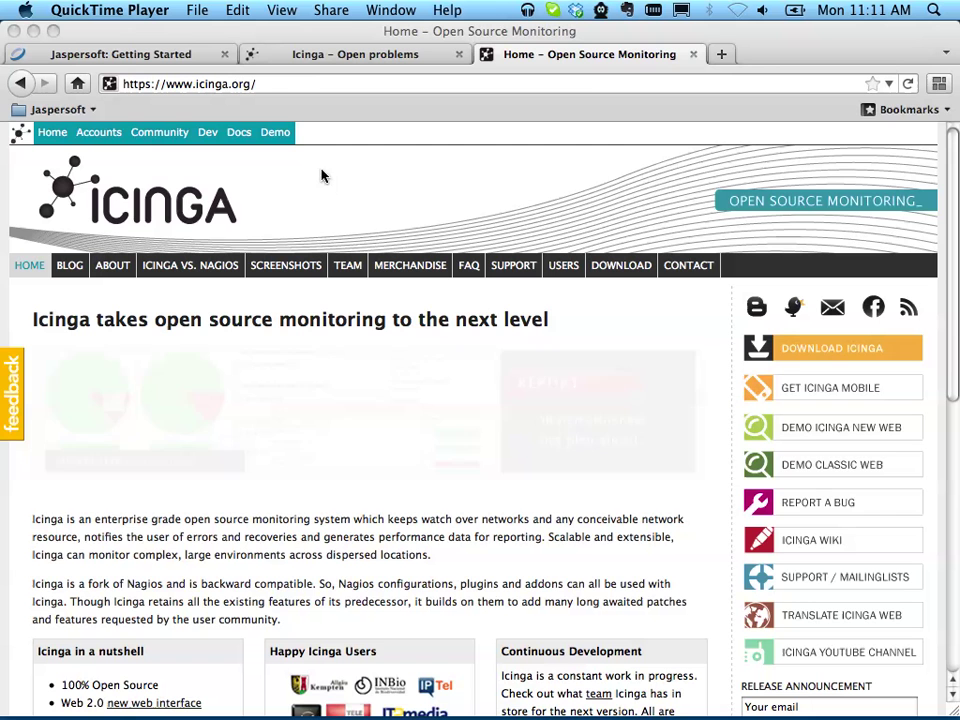
# - Move from the Jaspersoft and Icinga tabs to the icinga.org Download > Packages page
pyautogui.click(131, 56)
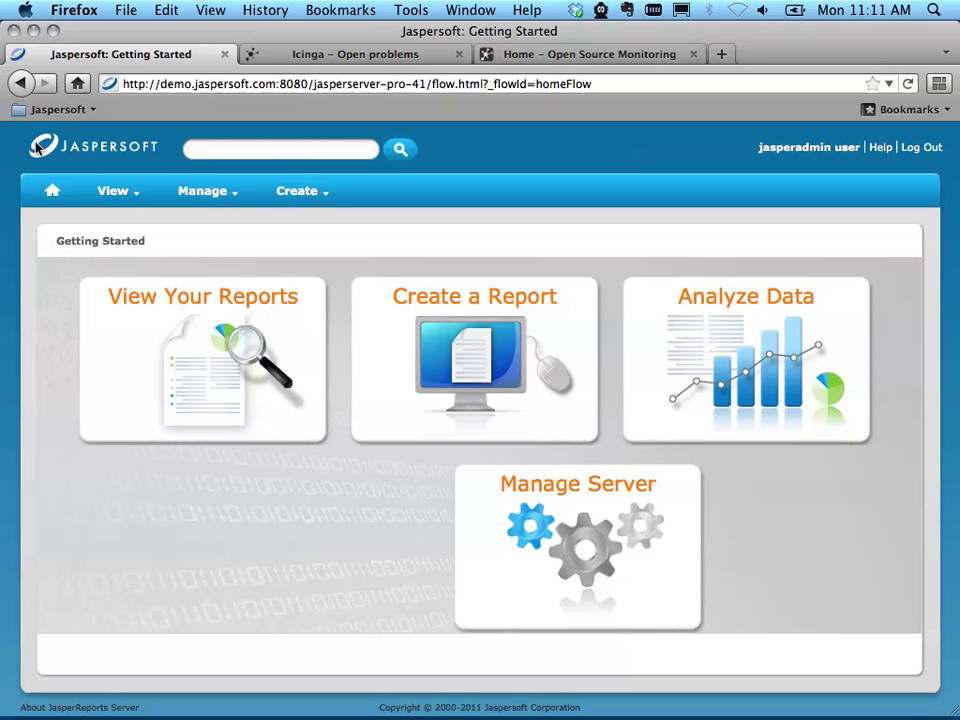
pyautogui.click(344, 56)
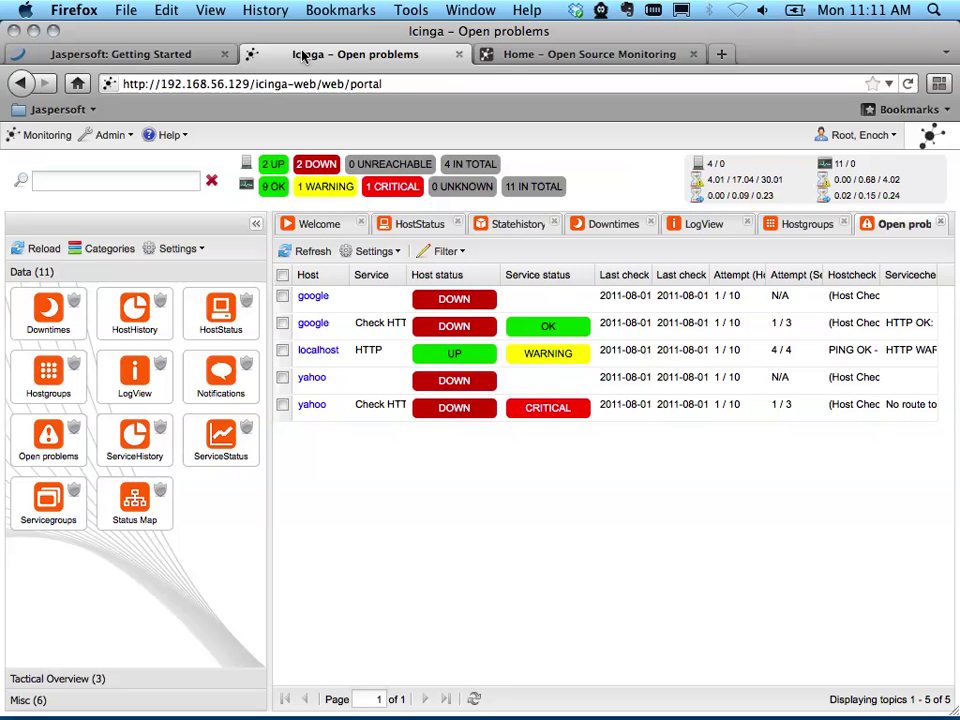
pyautogui.click(115, 52)
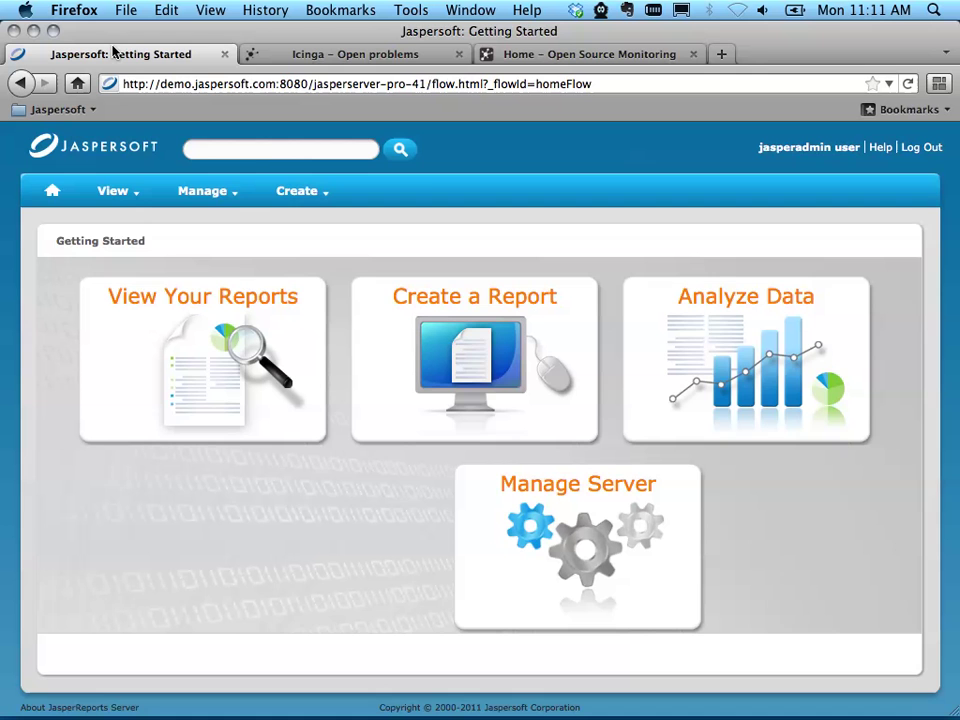
pyautogui.click(328, 43)
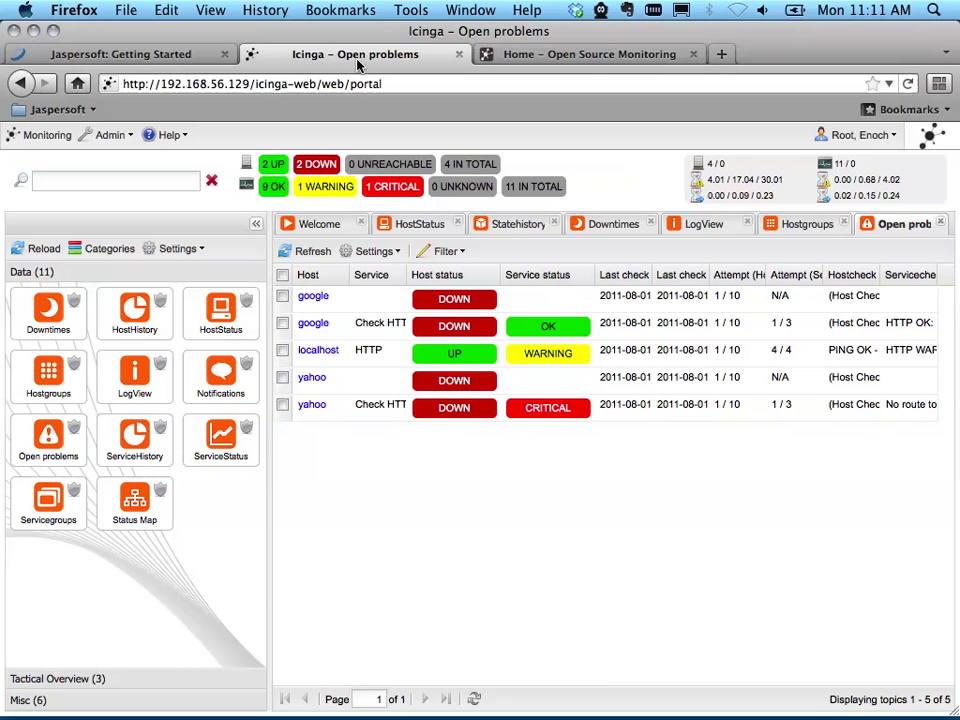
pyautogui.click(507, 60)
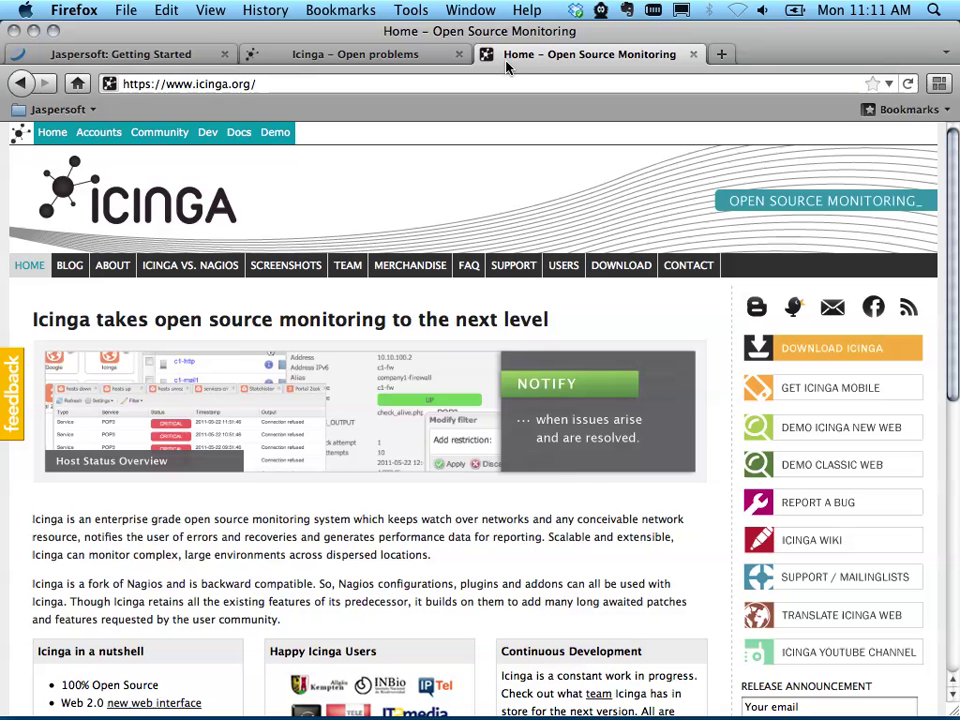
pyautogui.moveTo(600, 265)
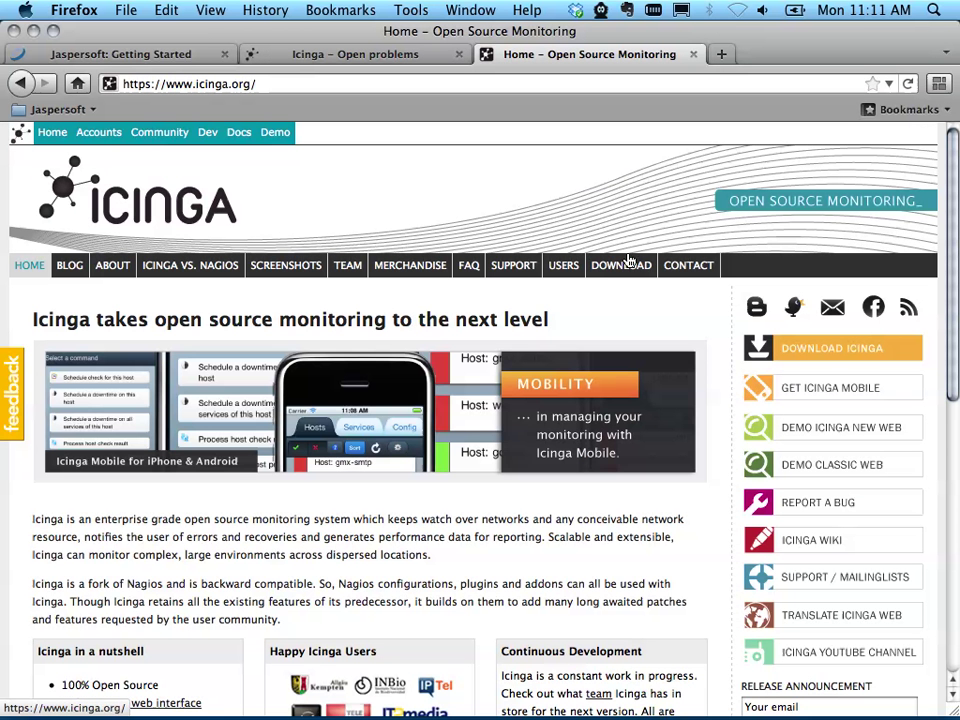
pyautogui.click(622, 288)
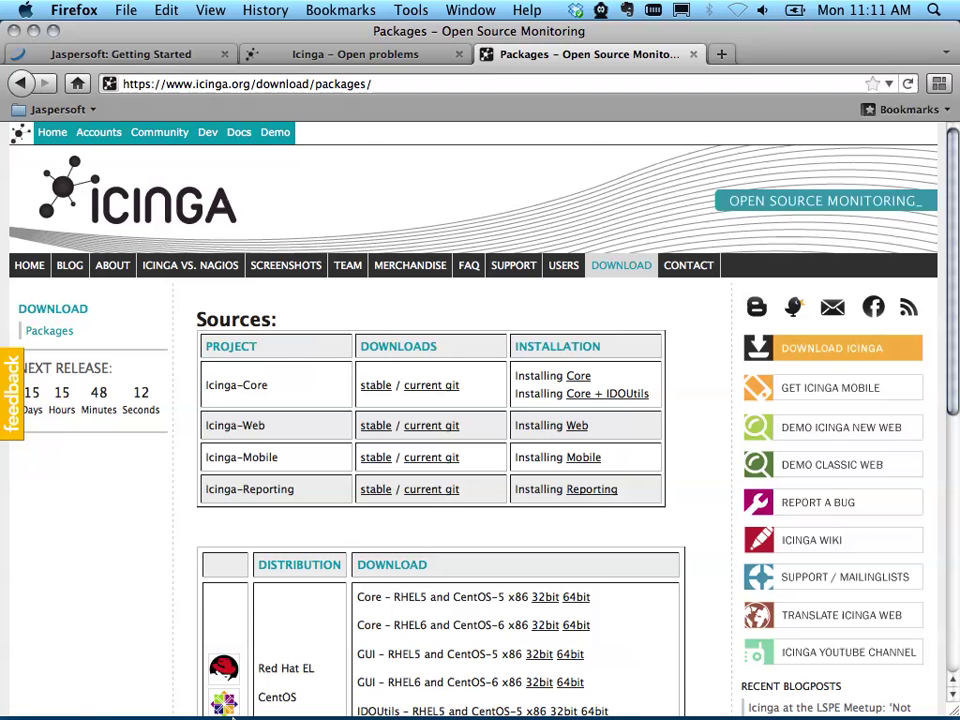
# - Unpack icinga-reports-1.4.0.tar.gz on the Desktop in Finder
pyautogui.moveTo(214, 700)
pyautogui.click(27, 690)
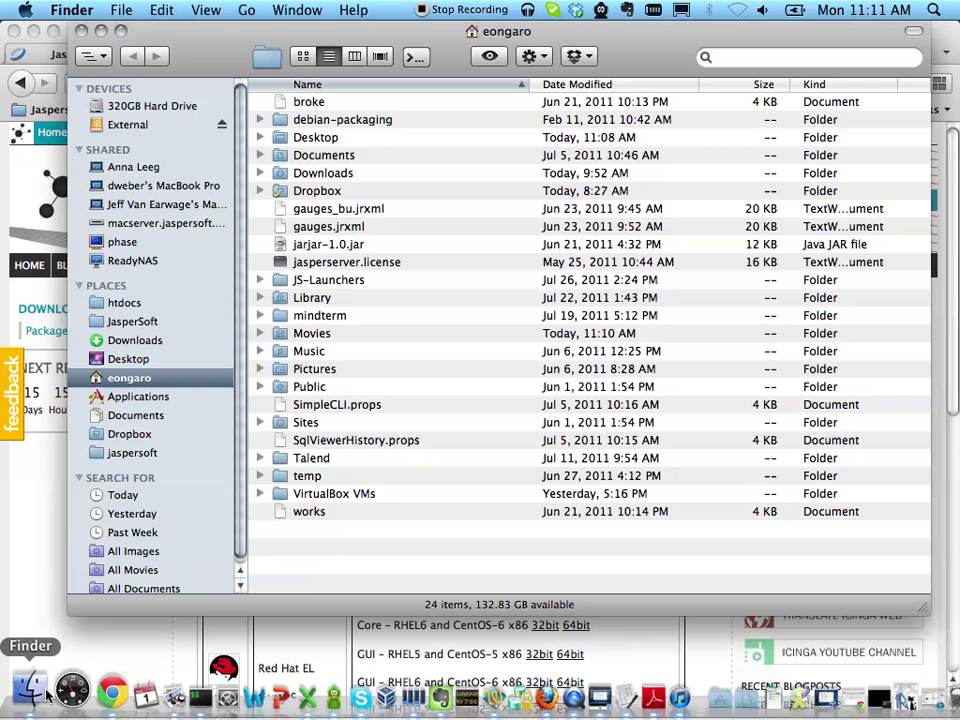
pyautogui.click(129, 360)
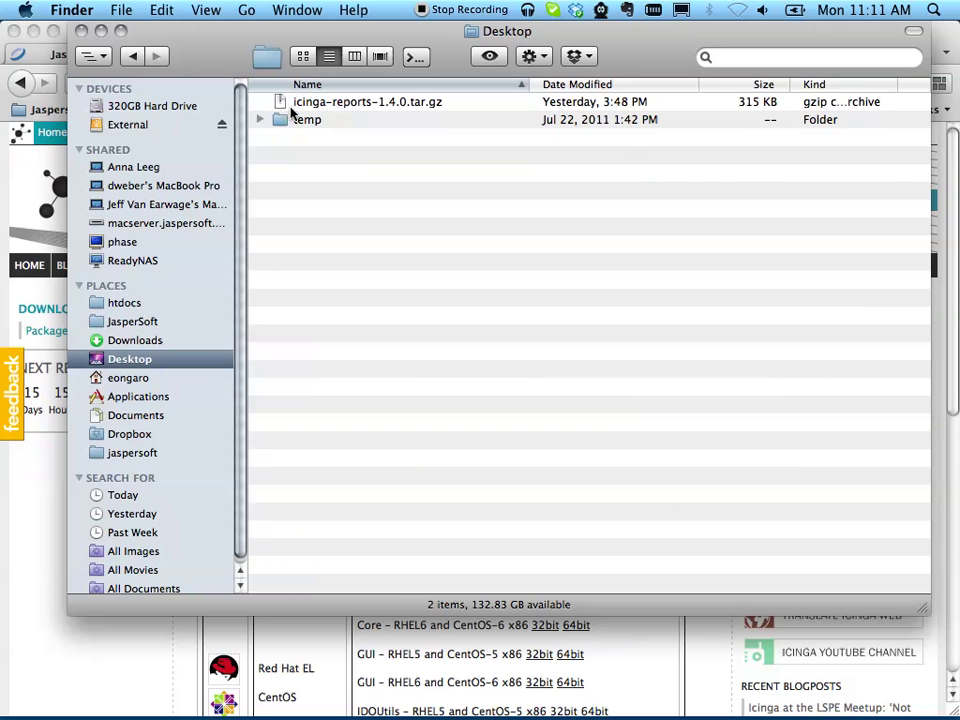
pyautogui.click(316, 102)
pyautogui.doubleClick(316, 102)
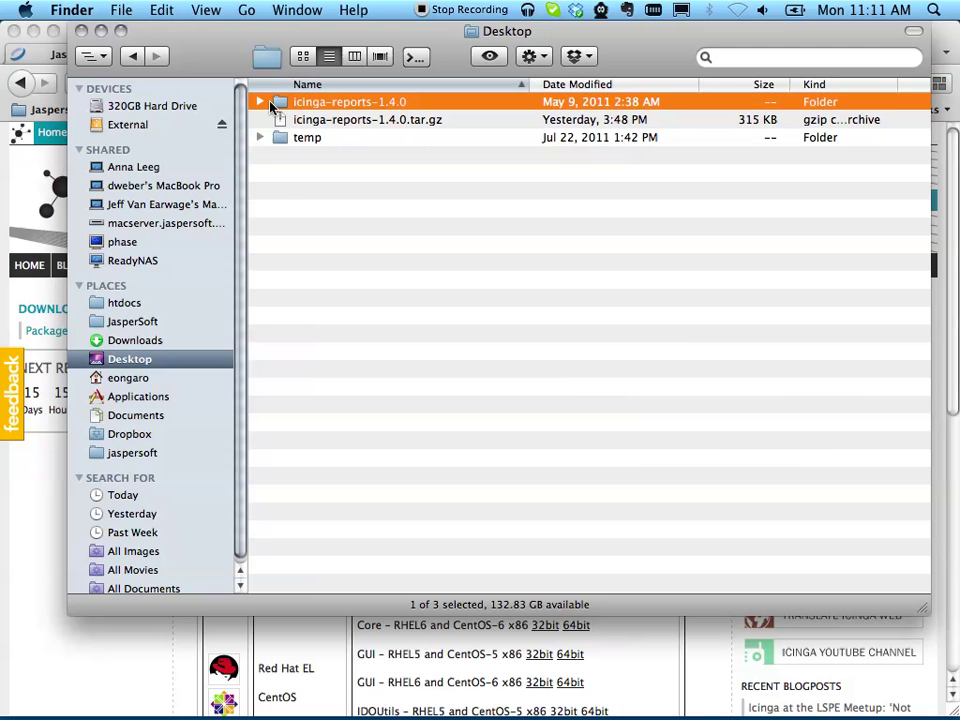
# - Open the ReportPackage folder and bring up file actions for icinga_report_package.zip
pyautogui.click(259, 102)
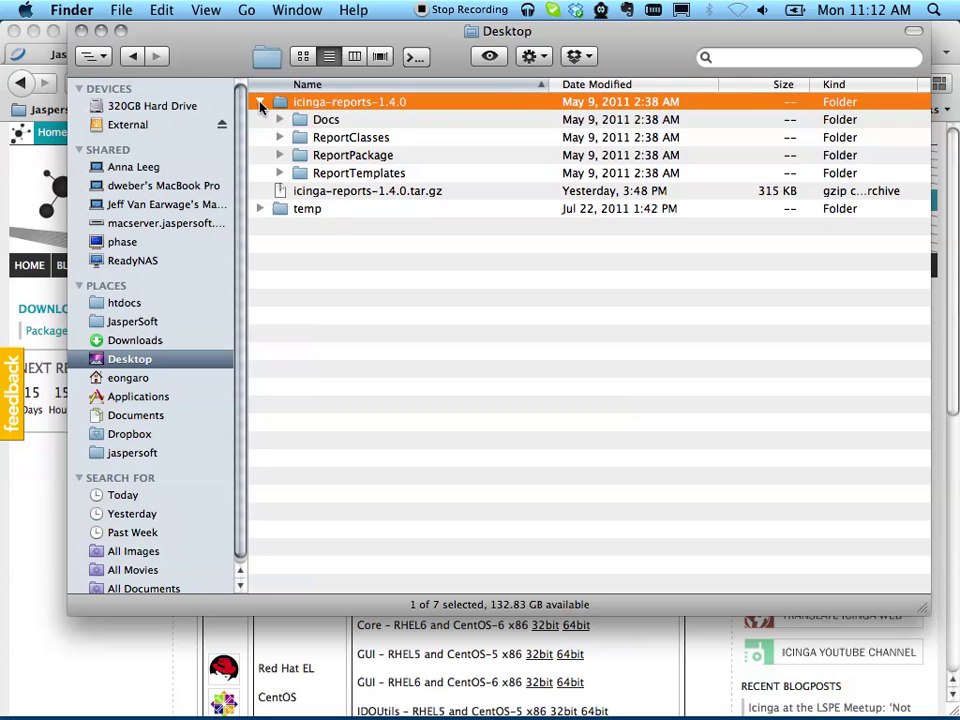
pyautogui.click(280, 156)
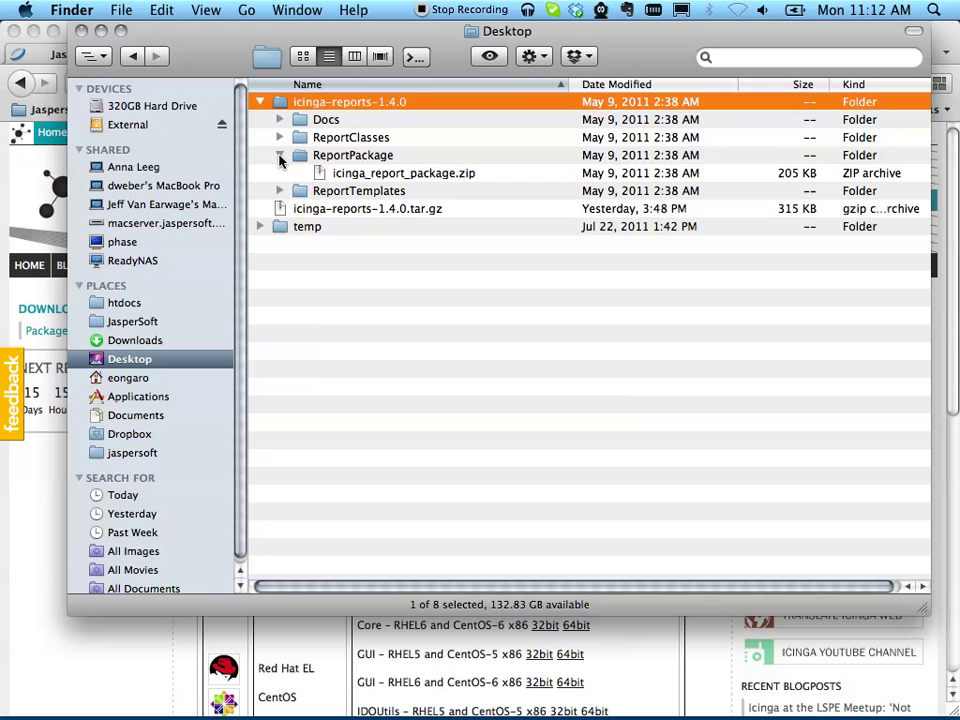
pyautogui.click(362, 176)
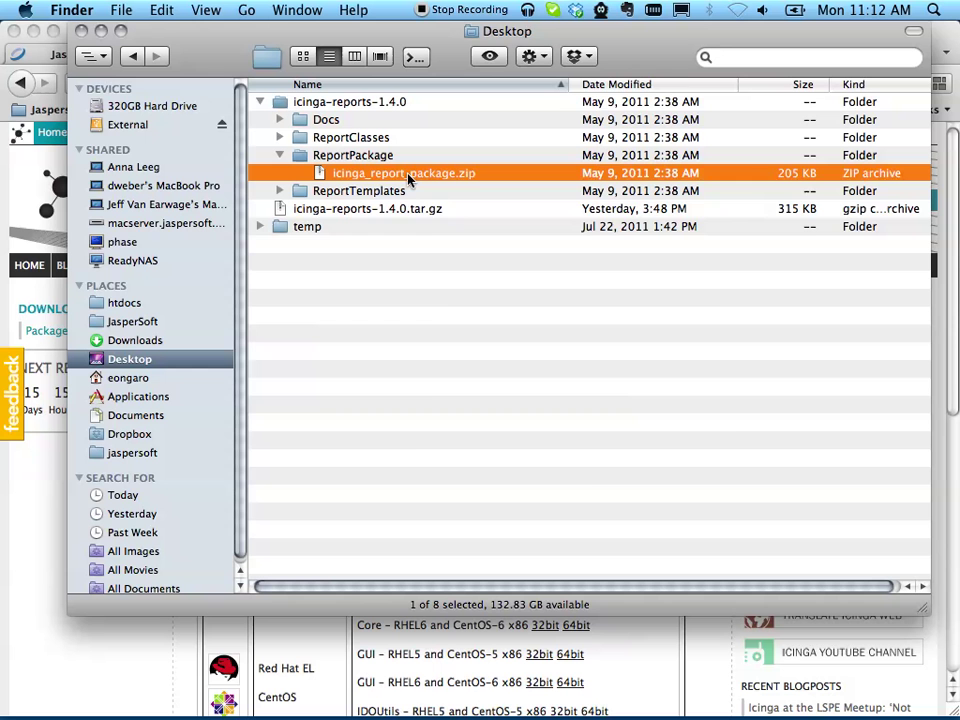
pyautogui.rightClick(408, 178)
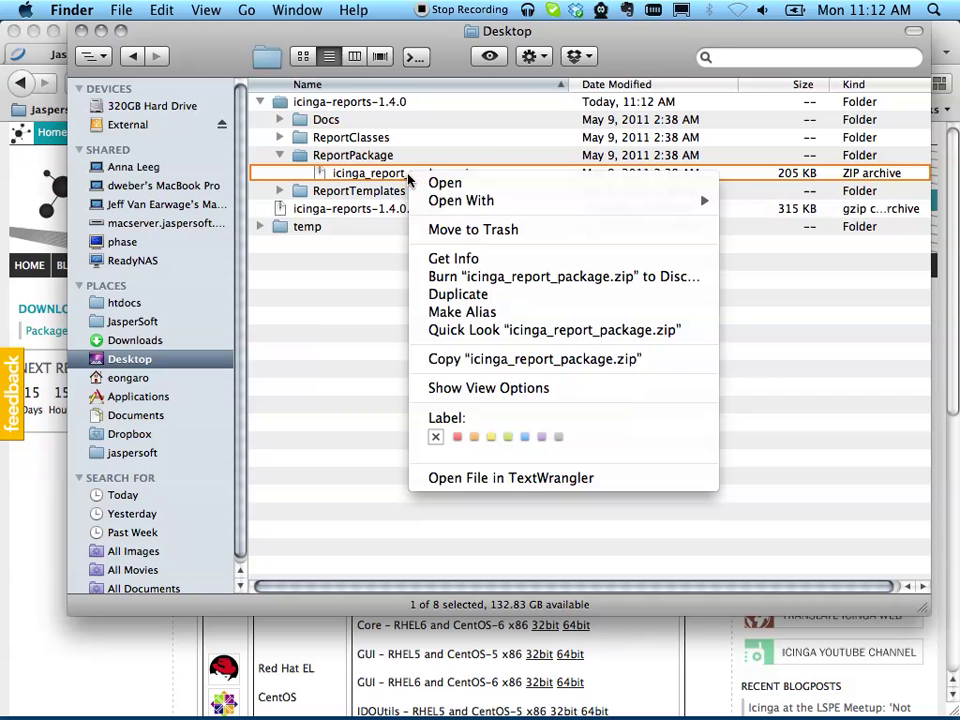
# - Copy icinga_report_package.zip and open jaspersoft/jasperreports-server-4.1-bin/buildomatic/extras
pyautogui.click(589, 362)
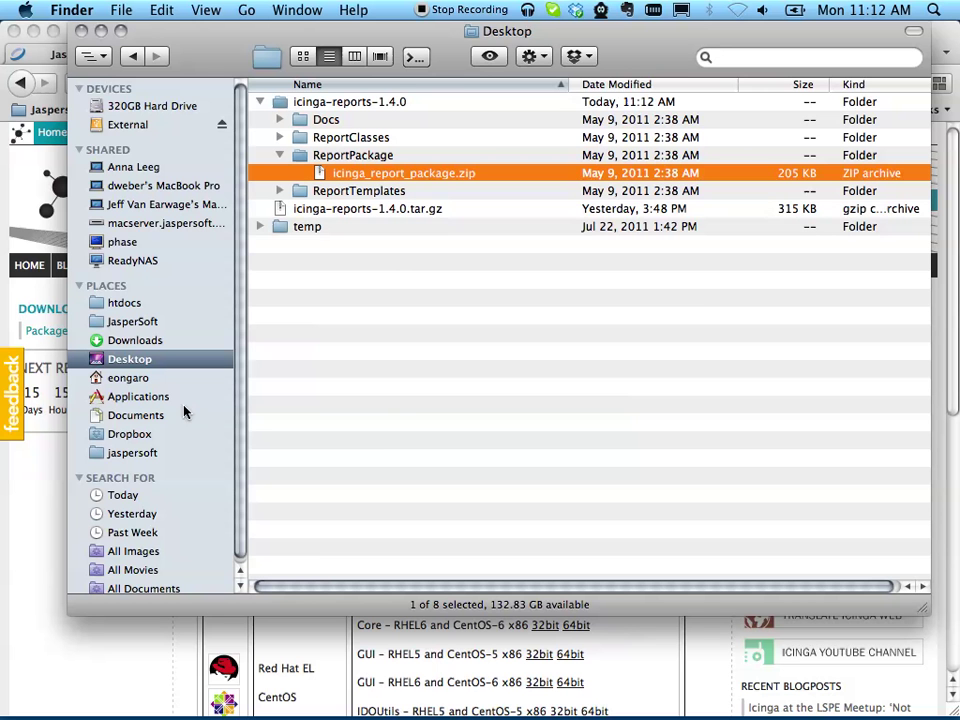
pyautogui.scroll(-1, 189, 422)
pyautogui.click(146, 452)
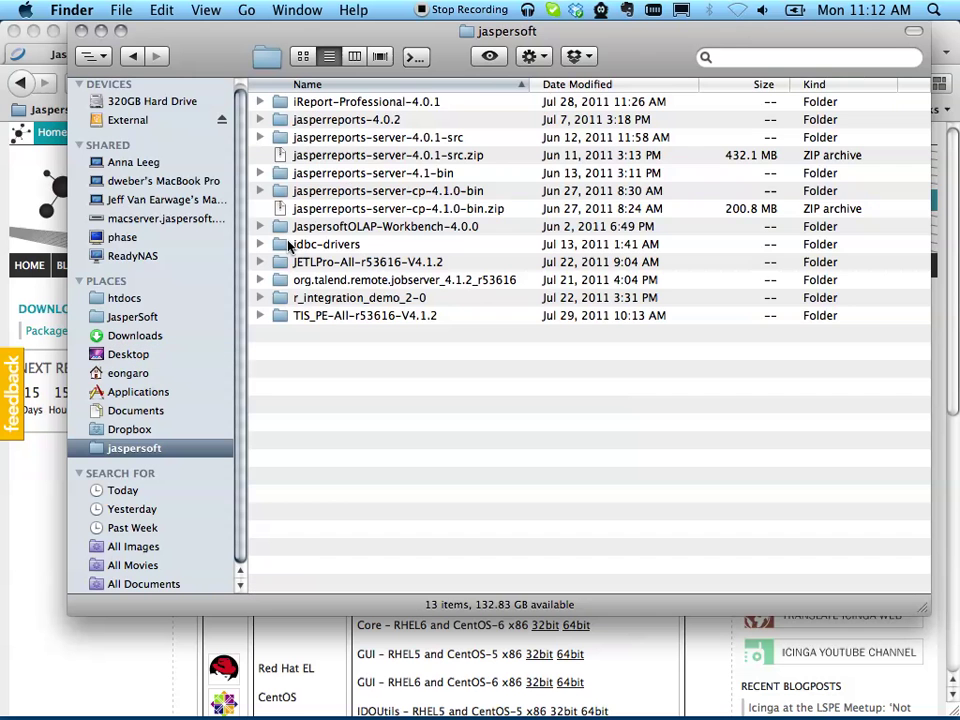
pyautogui.click(306, 178)
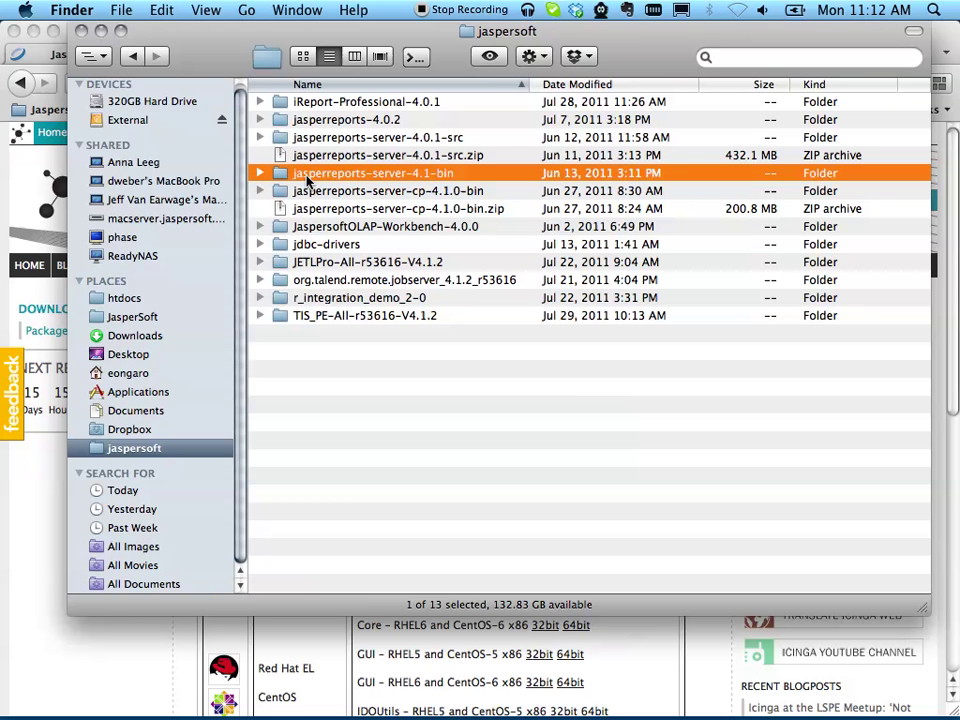
pyautogui.doubleClick(306, 178)
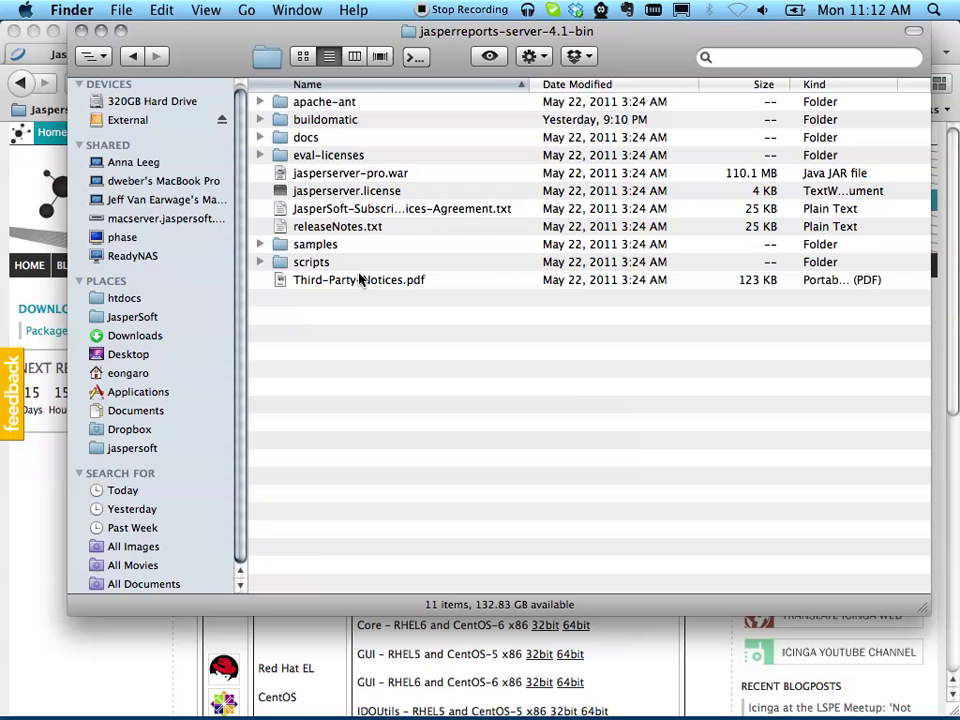
pyautogui.doubleClick(318, 120)
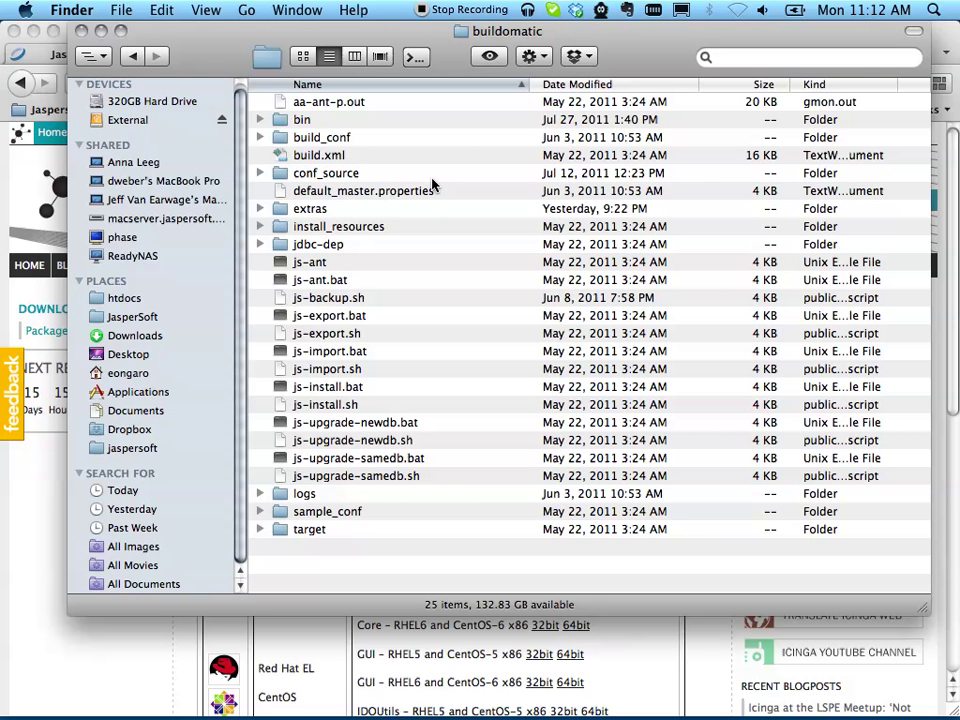
pyautogui.doubleClick(308, 208)
# - Select icinga_report_package.zip in extras and open a terminal in that folder
pyautogui.rightClick(308, 229)
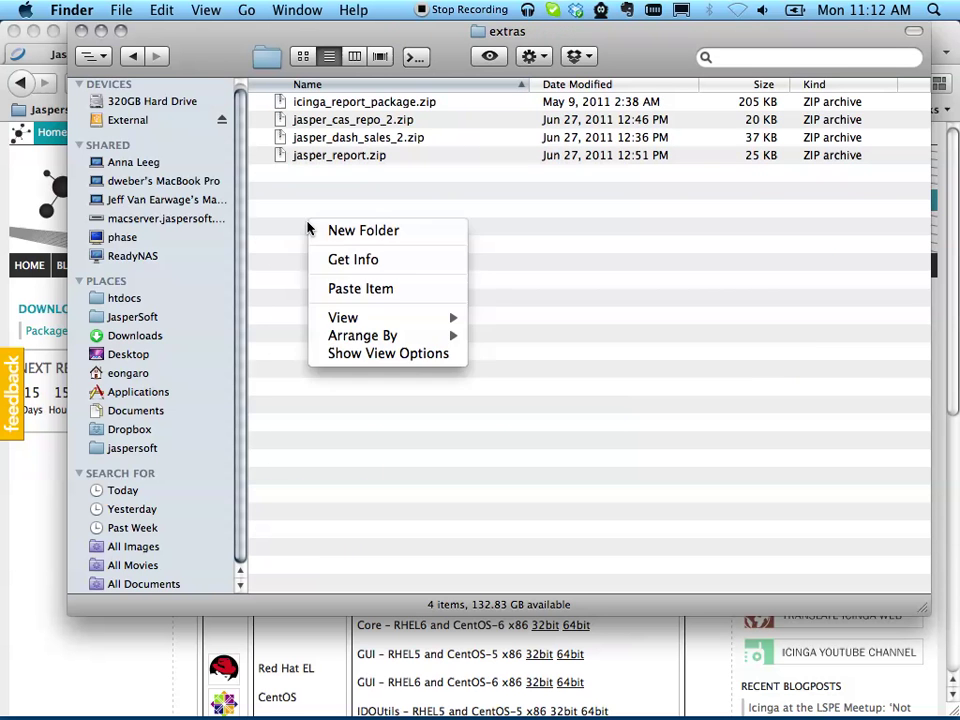
pyautogui.click(291, 227)
pyautogui.click(333, 110)
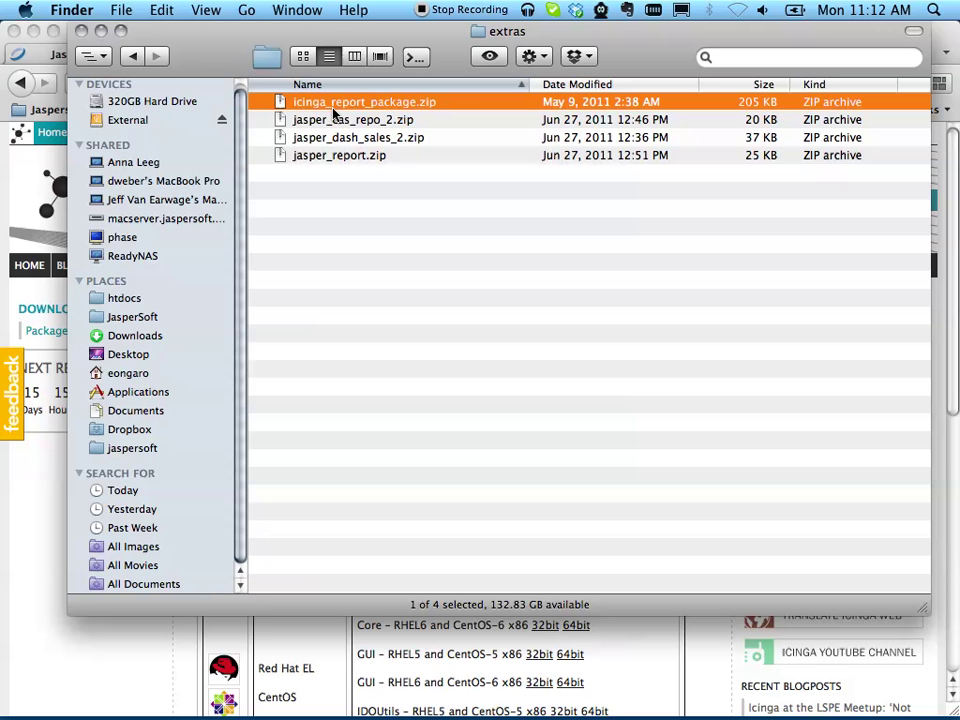
pyautogui.click(416, 56)
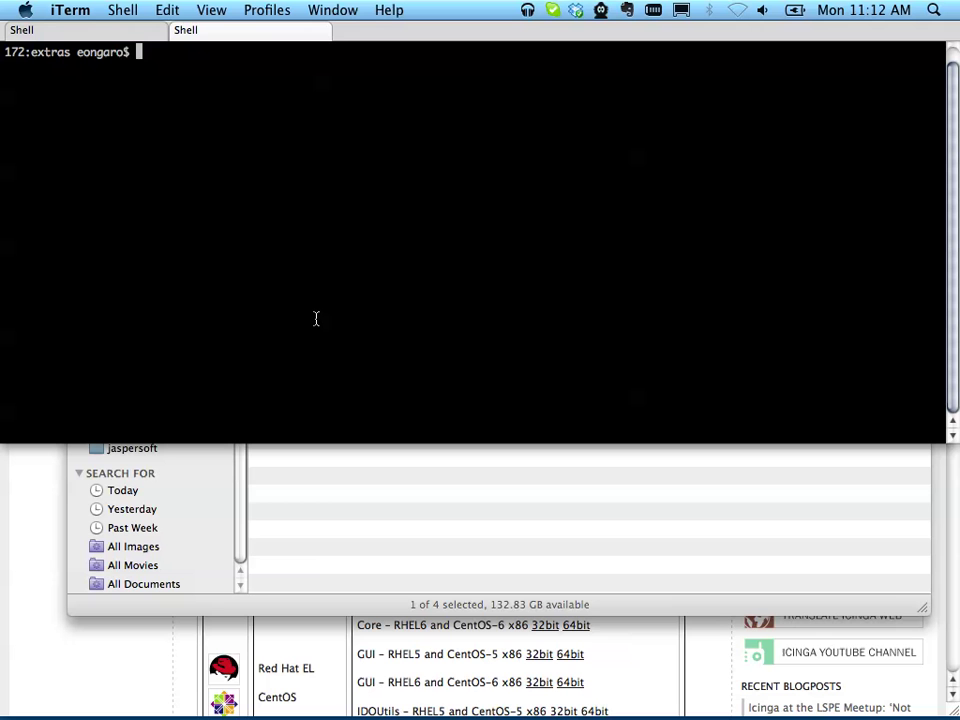
# - List and locate the extras folder, then move up to buildomatic and list its files
pyautogui.write('ls')
pyautogui.press('Return')
pyautogui.write('pwd')
pyautogui.press('Return')
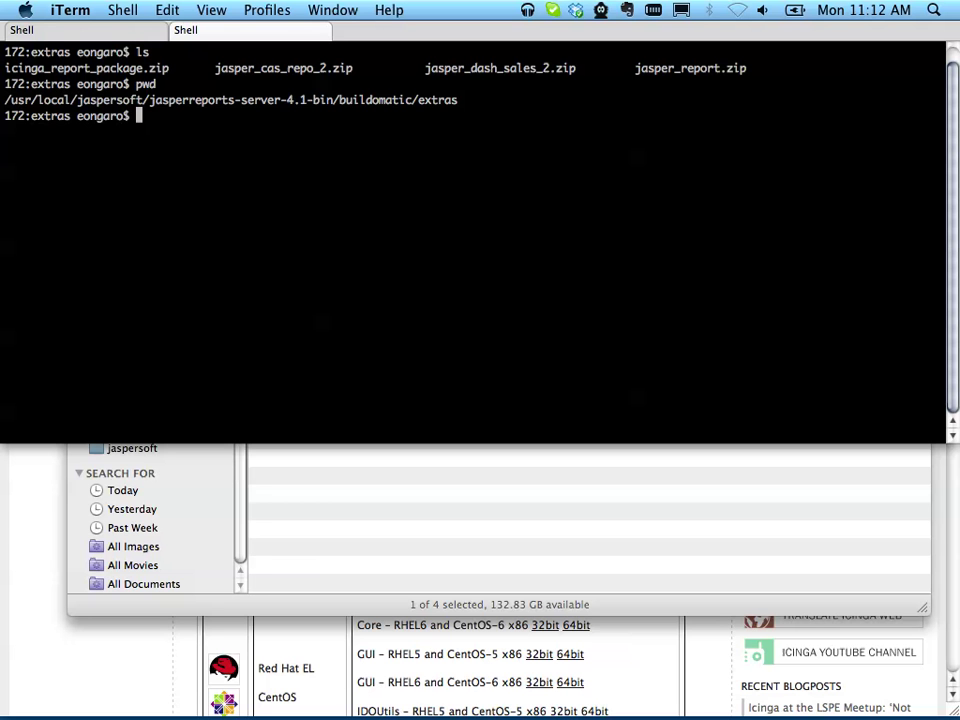
pyautogui.write('cd ..')
pyautogui.press('Return')
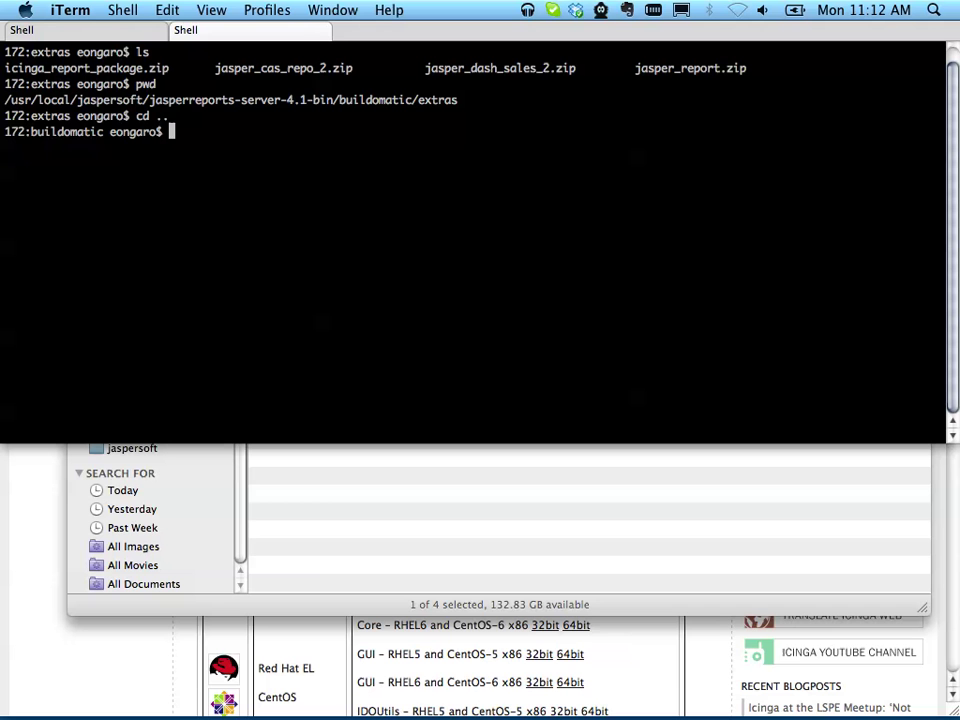
pyautogui.write('ls')
pyautogui.press('Return')
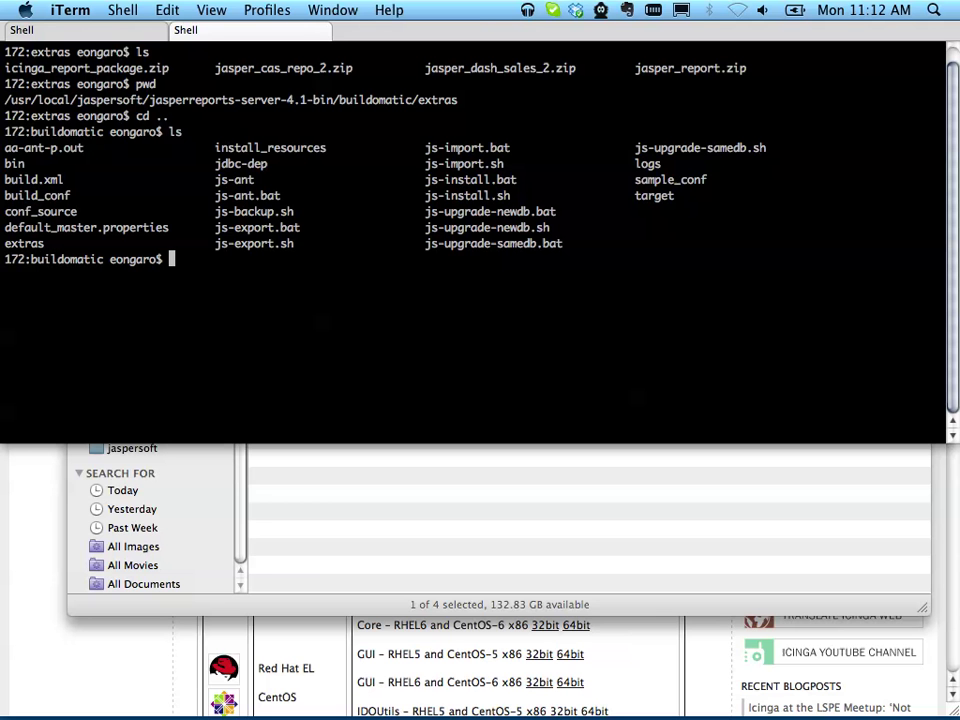
# - Enter ./js-import.sh --input-zip extras/ using Tab completion toward the icinga package
pyautogui.write('./js-i')
pyautogui.press('Tab')
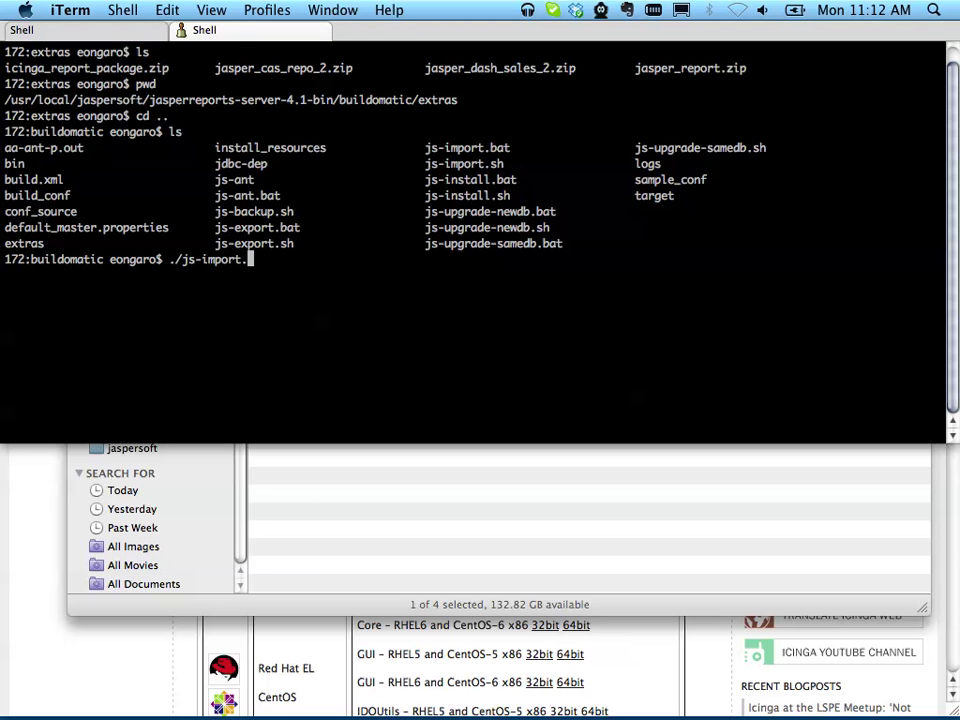
pyautogui.write('sh --inp')
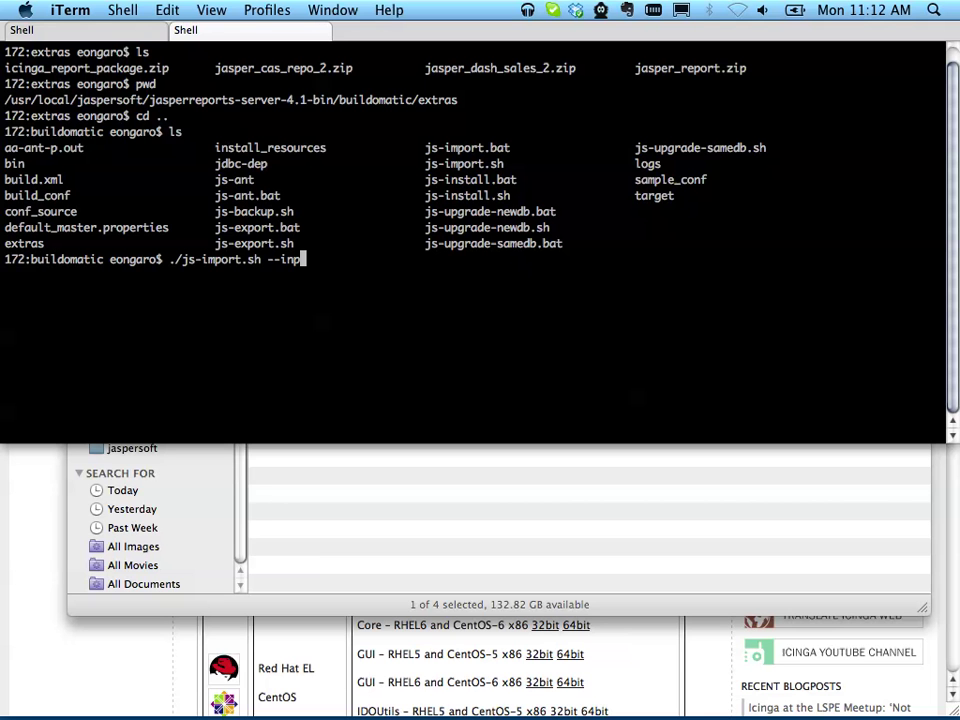
pyautogui.write('ut-zip ext')
pyautogui.press('Tab')
pyautogui.press('Tab')
pyautogui.press('Tab')
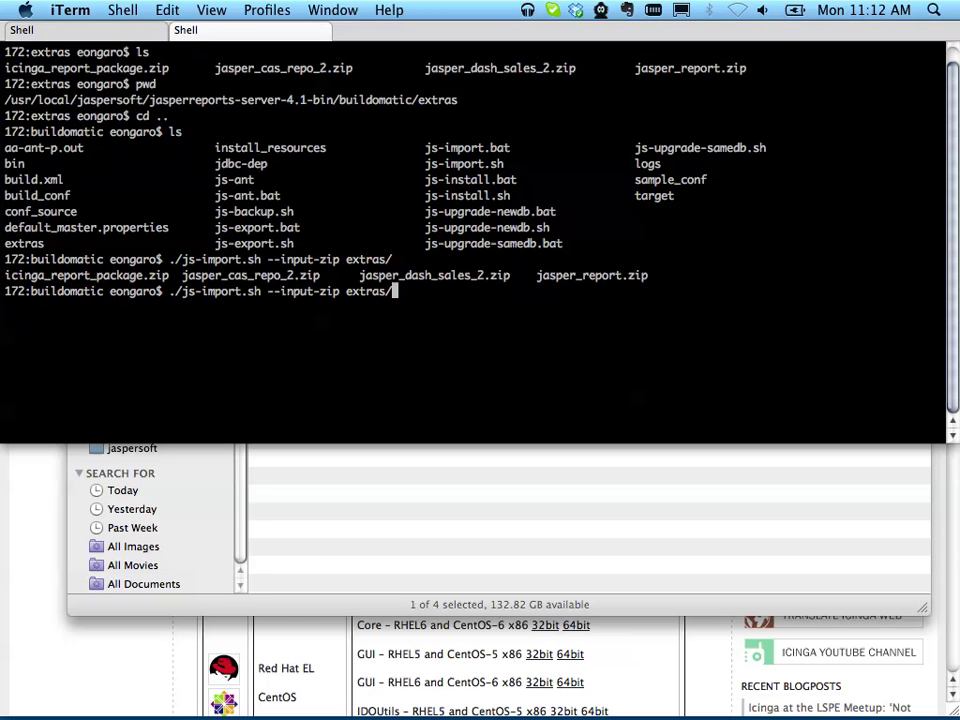
pyautogui.write('ic')
pyautogui.press('Tab')
# - Run the icinga_report_package.zip import, then return to the Jaspersoft Getting Started page in Firefox
pyautogui.press('Return')
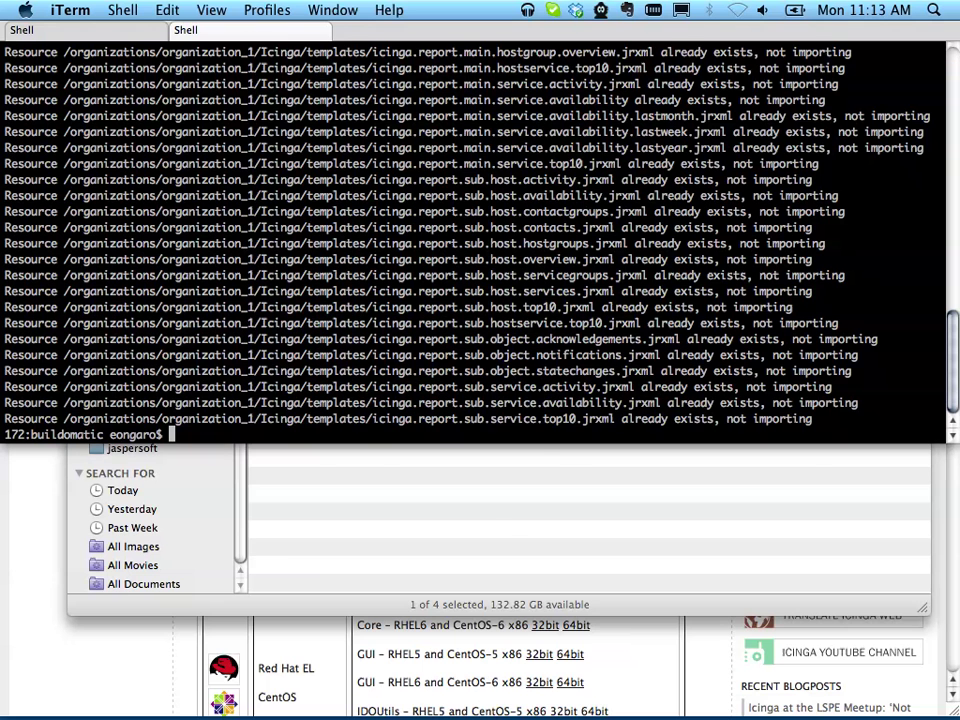
pyautogui.hotkey('alt', 'space')
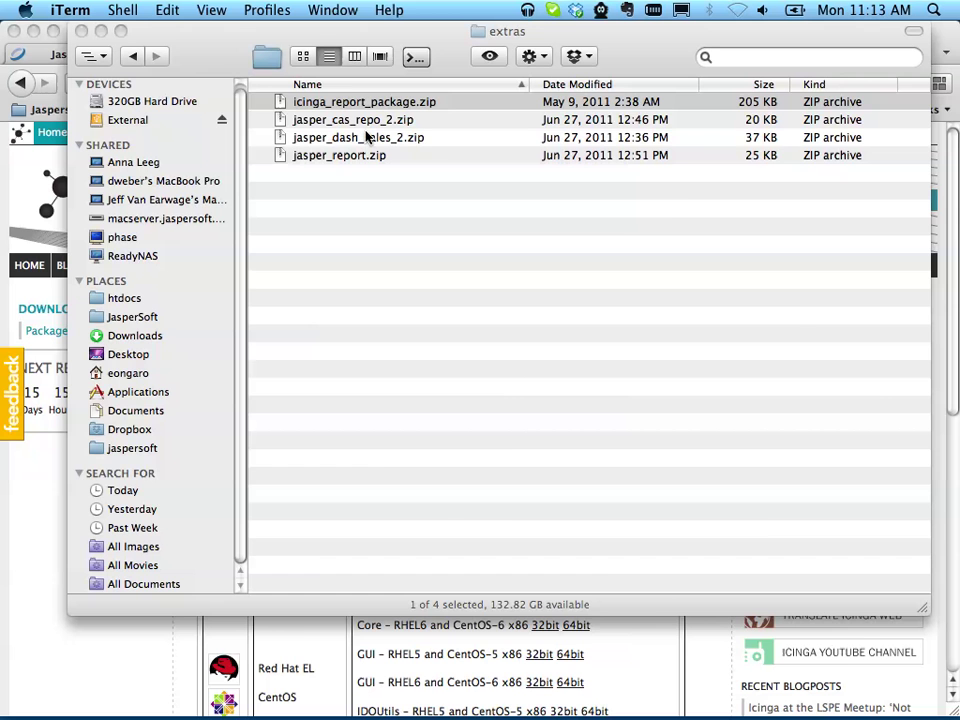
pyautogui.click(82, 31)
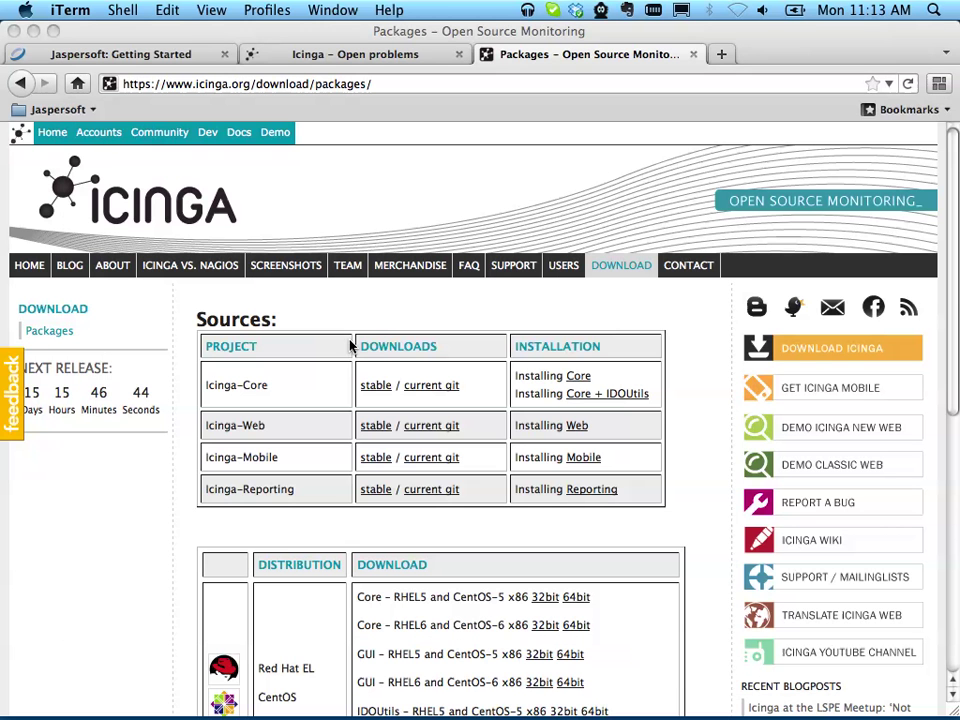
pyautogui.click(152, 64)
pyautogui.click(151, 58)
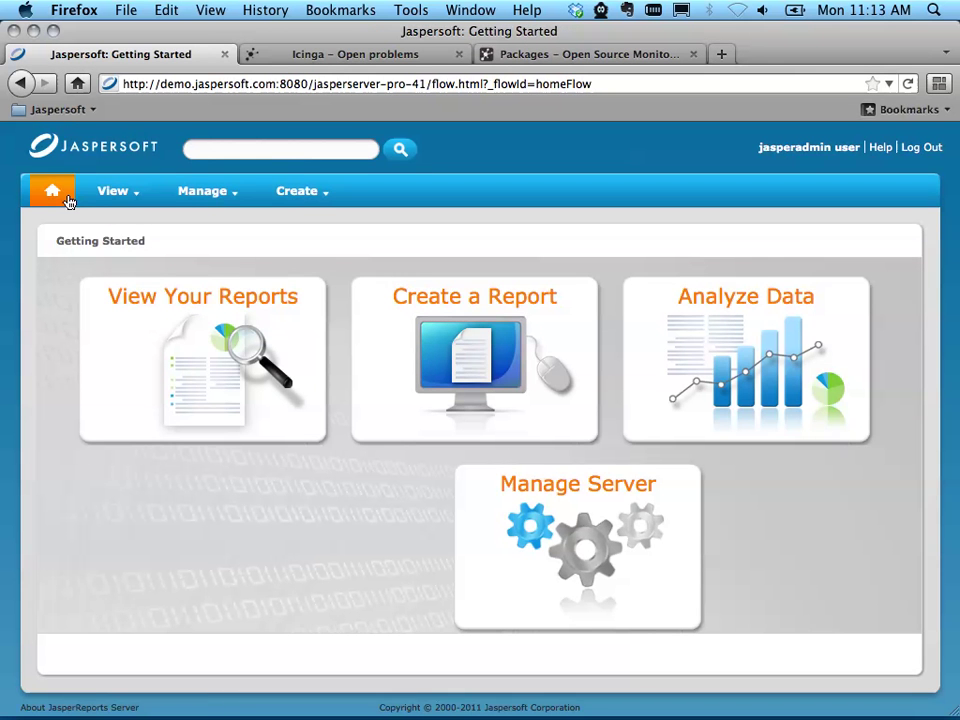
# - Open View > Reports and expand the Icinga folder to its datasources subfolder
pyautogui.moveTo(126, 189)
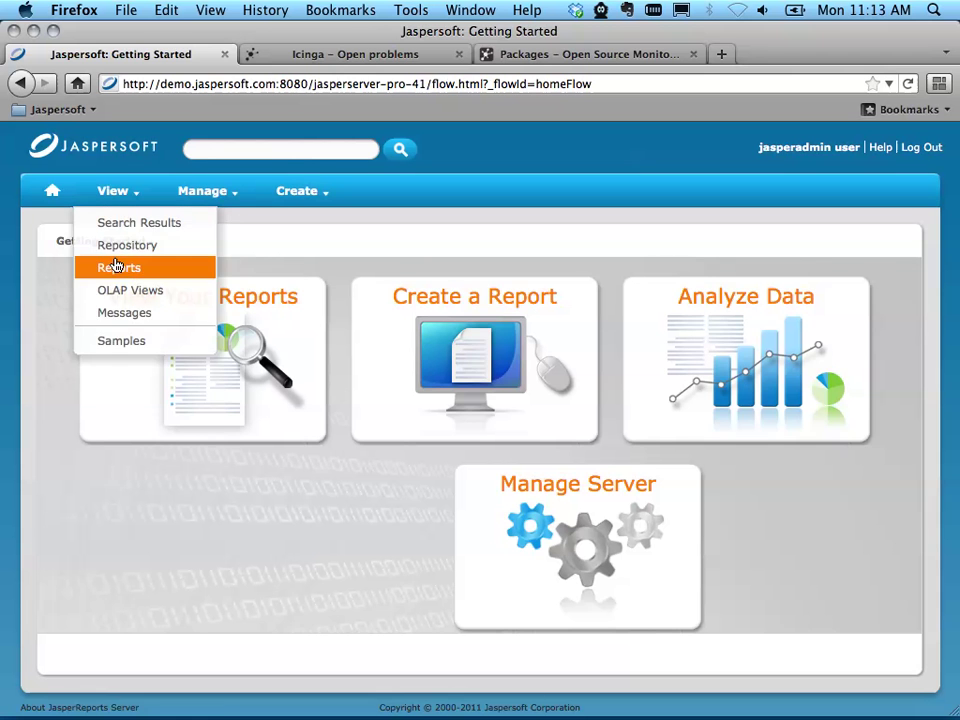
pyautogui.click(114, 266)
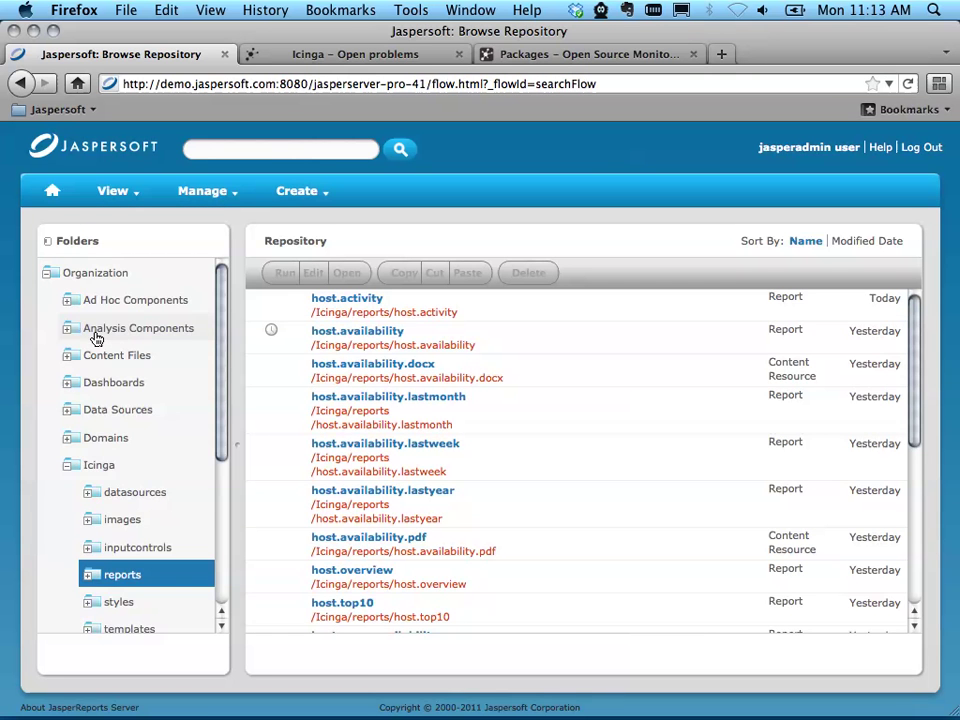
pyautogui.scroll(-3, 140, 460)
pyautogui.scroll(3, 120, 448)
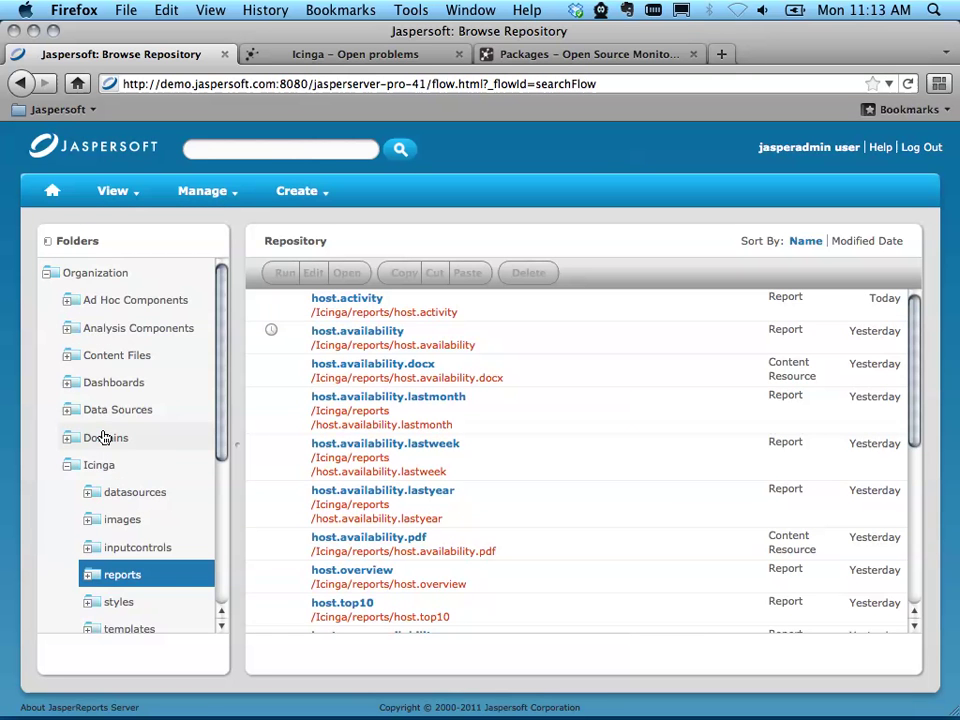
pyautogui.click(66, 466)
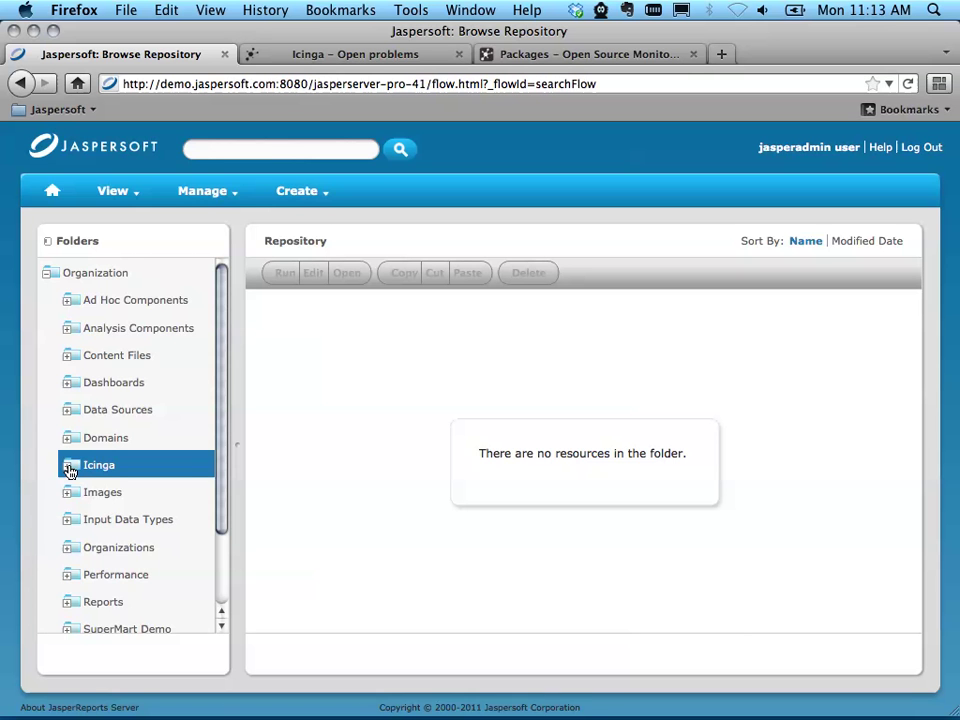
pyautogui.click(67, 467)
pyautogui.scroll(-1, 72, 474)
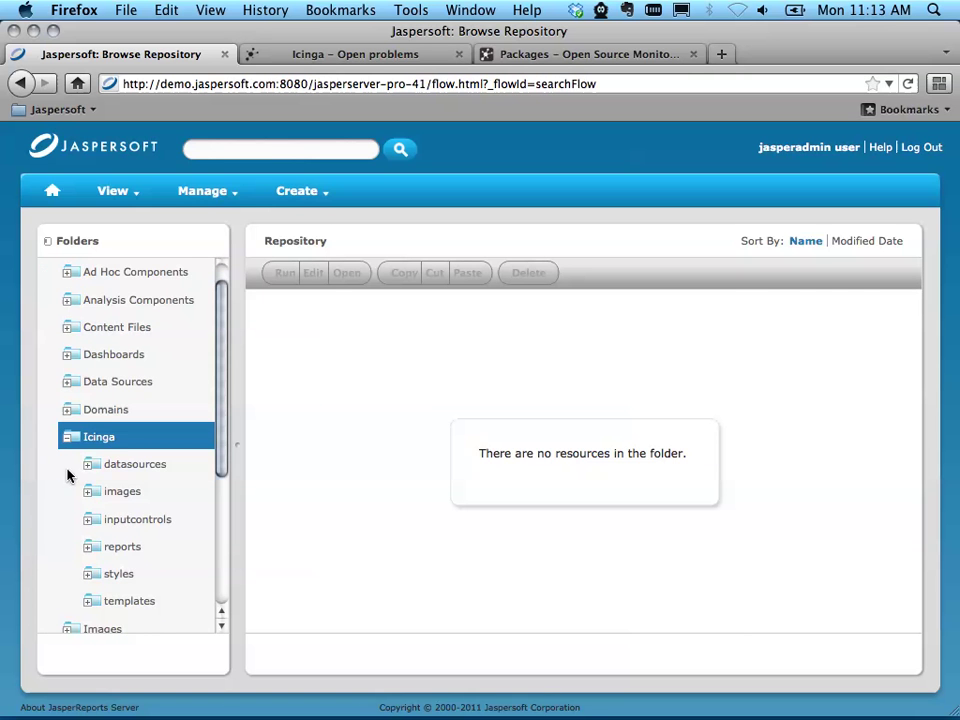
pyautogui.click(78, 467)
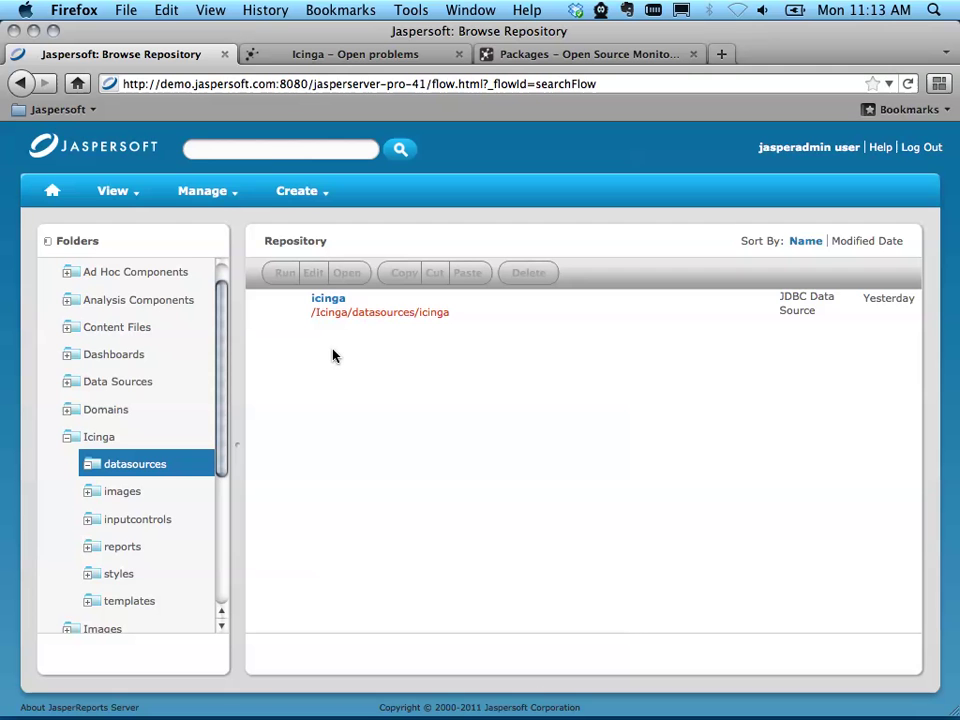
# - Edit the icinga data source, check its 192.168.56.129 URL, and test the connection
pyautogui.rightClick(333, 302)
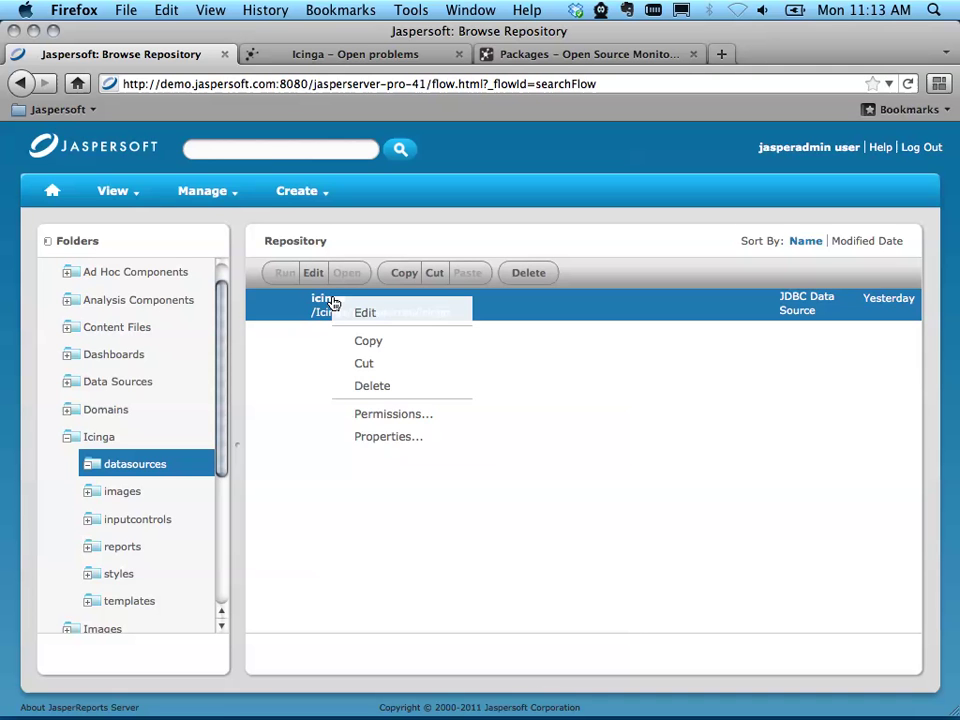
pyautogui.click(358, 315)
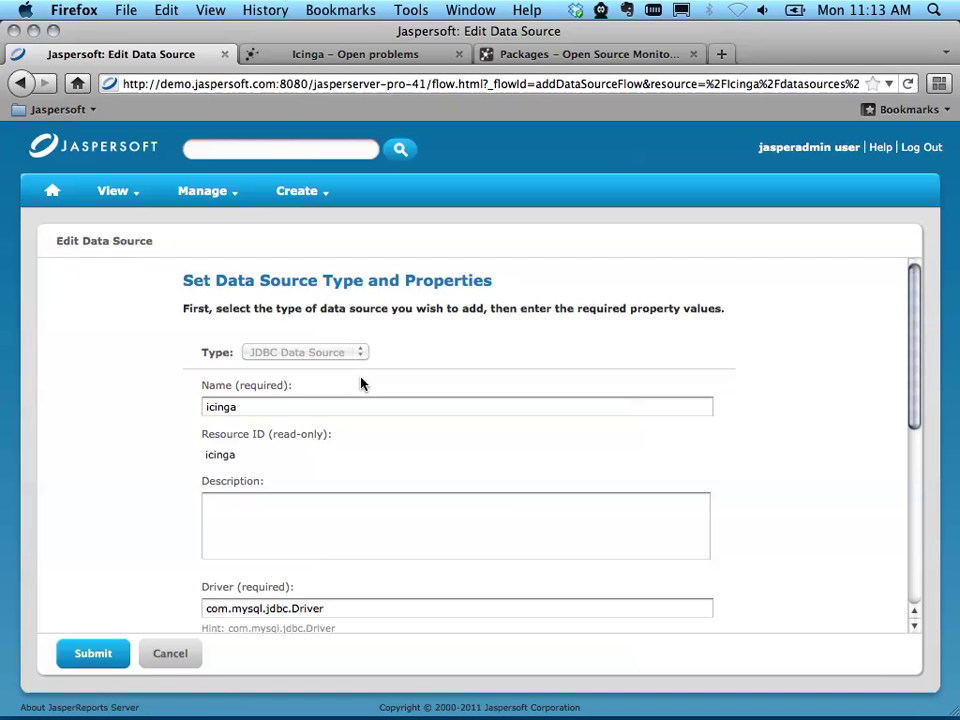
pyautogui.scroll(-3, 347, 430)
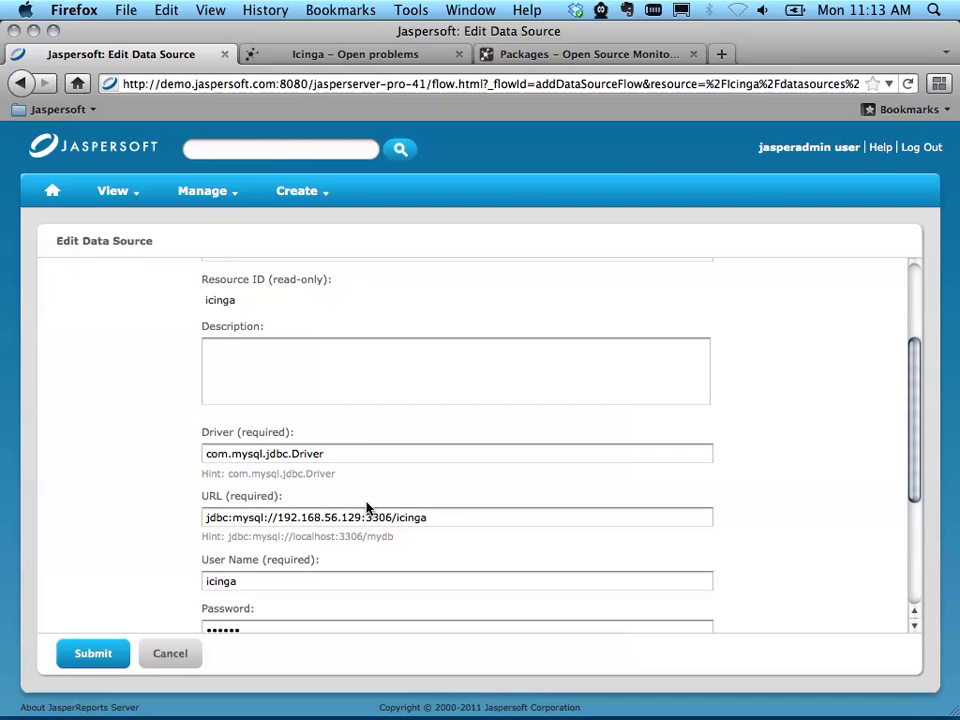
pyautogui.moveTo(361, 518); pyautogui.dragTo(277, 519)
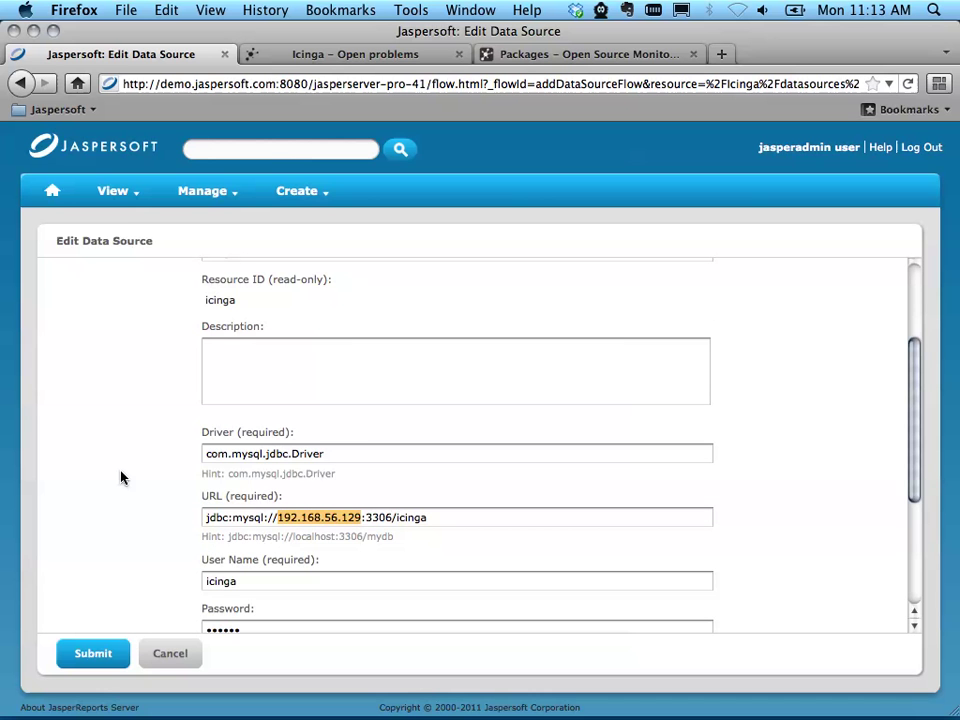
pyautogui.scroll(-2, 120, 478)
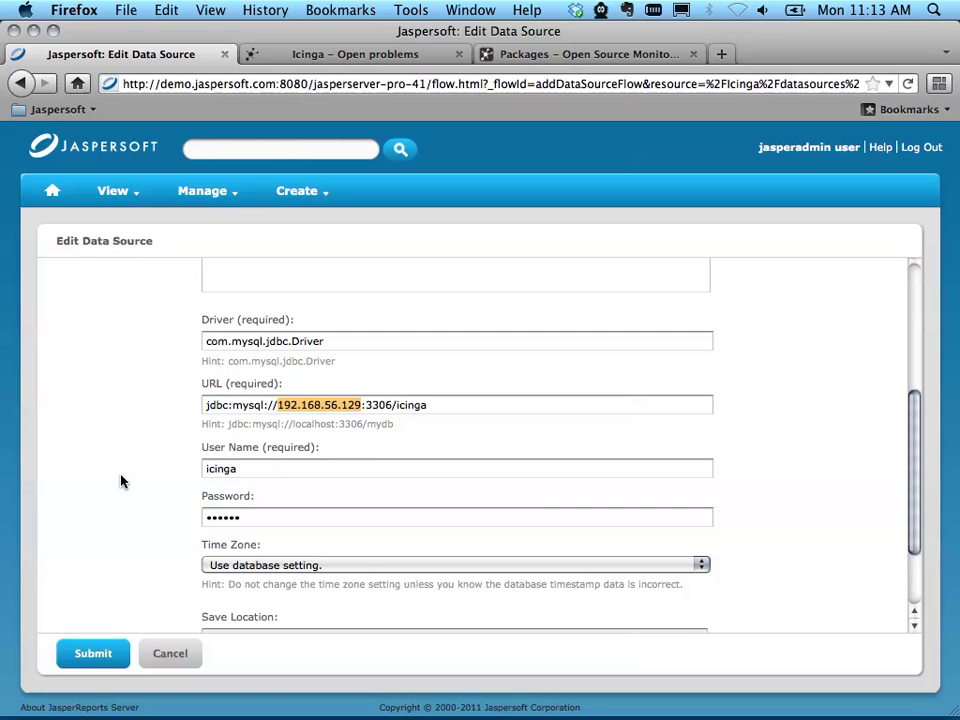
pyautogui.scroll(-1, 120, 481)
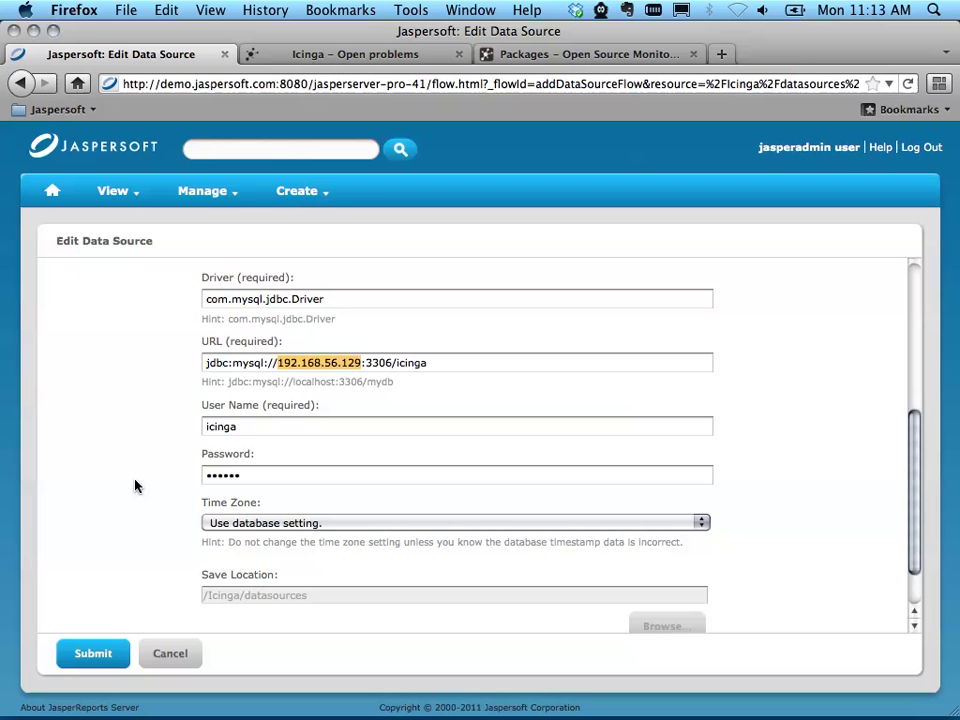
pyautogui.scroll(-1, 136, 486)
pyautogui.click(266, 612)
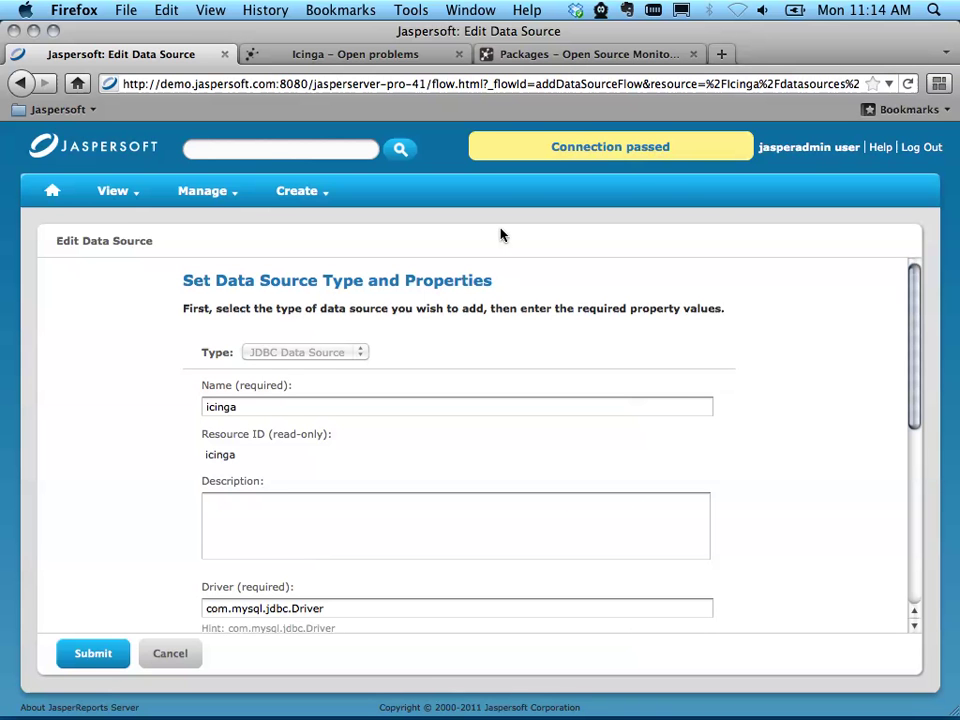
pyautogui.scroll(-2, 224, 472)
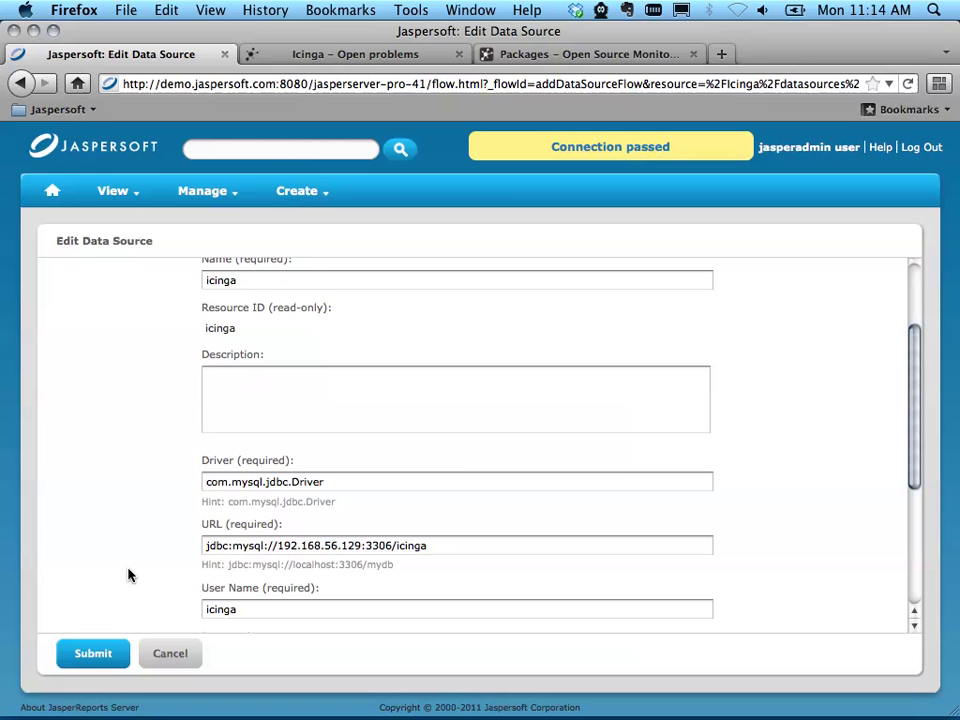
pyautogui.scroll(-2, 126, 574)
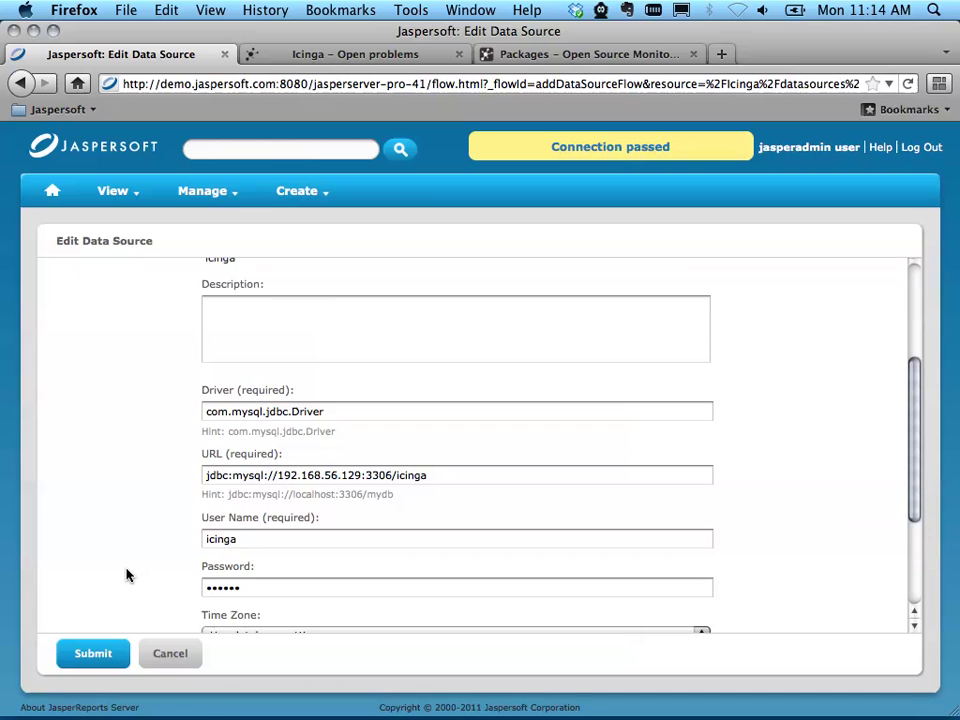
# - Save the icinga data source, then open host.activity and choose host yahoo
pyautogui.click(88, 652)
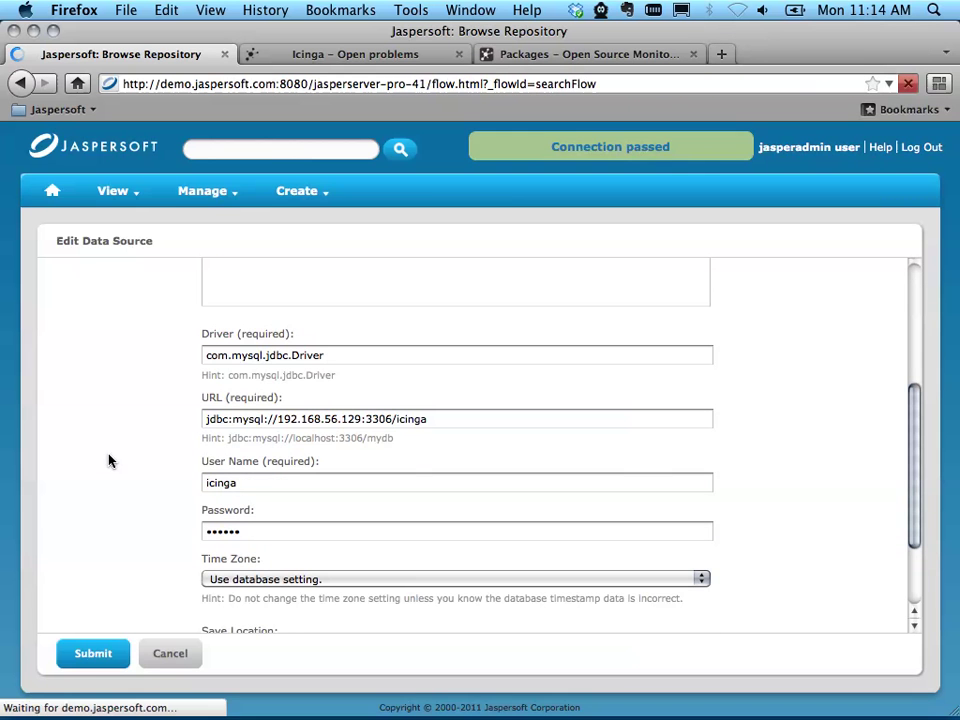
pyautogui.scroll(-3, 111, 485)
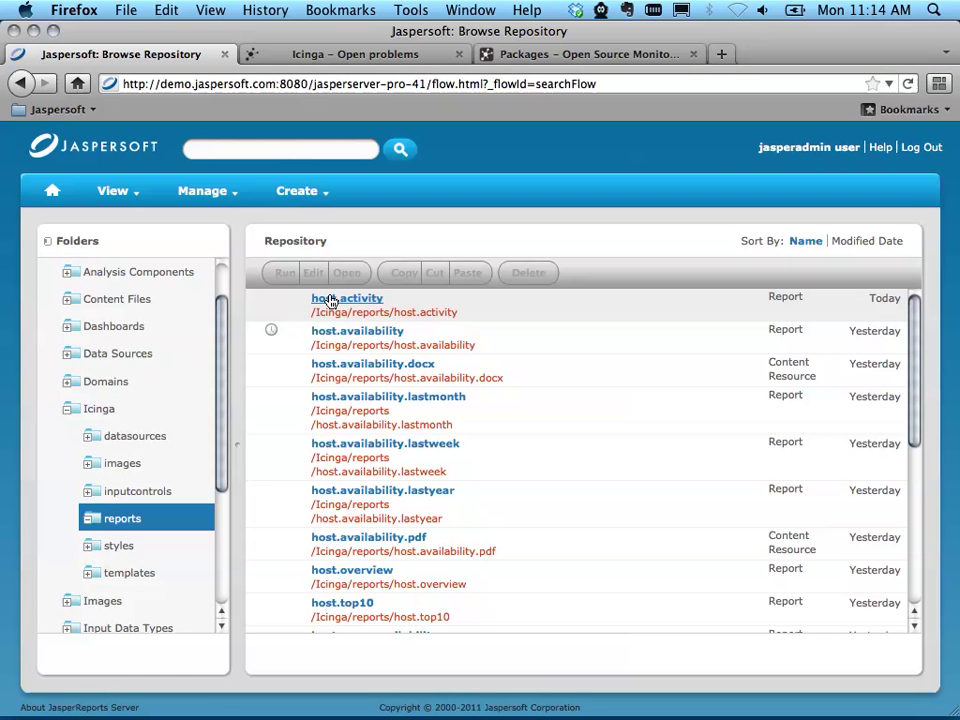
pyautogui.click(331, 300)
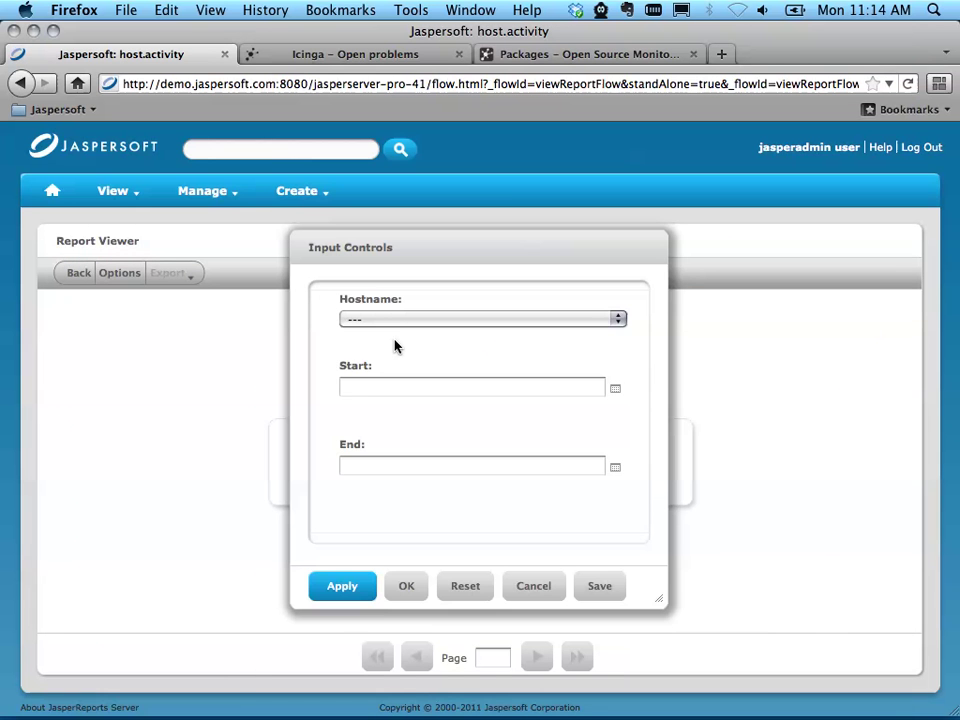
pyautogui.click(392, 320)
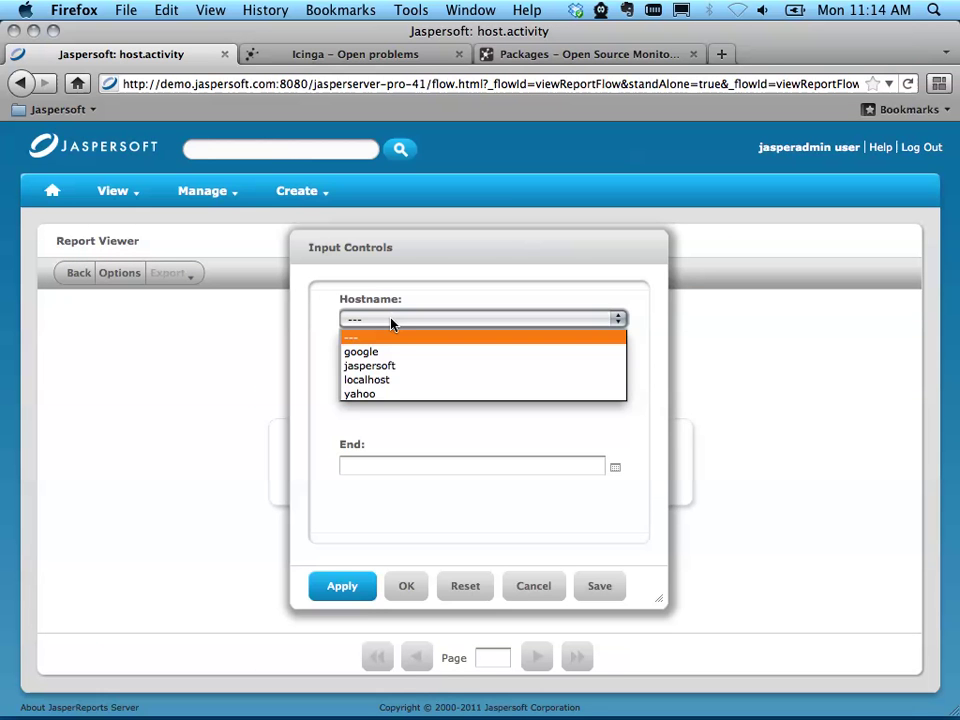
pyautogui.click(395, 394)
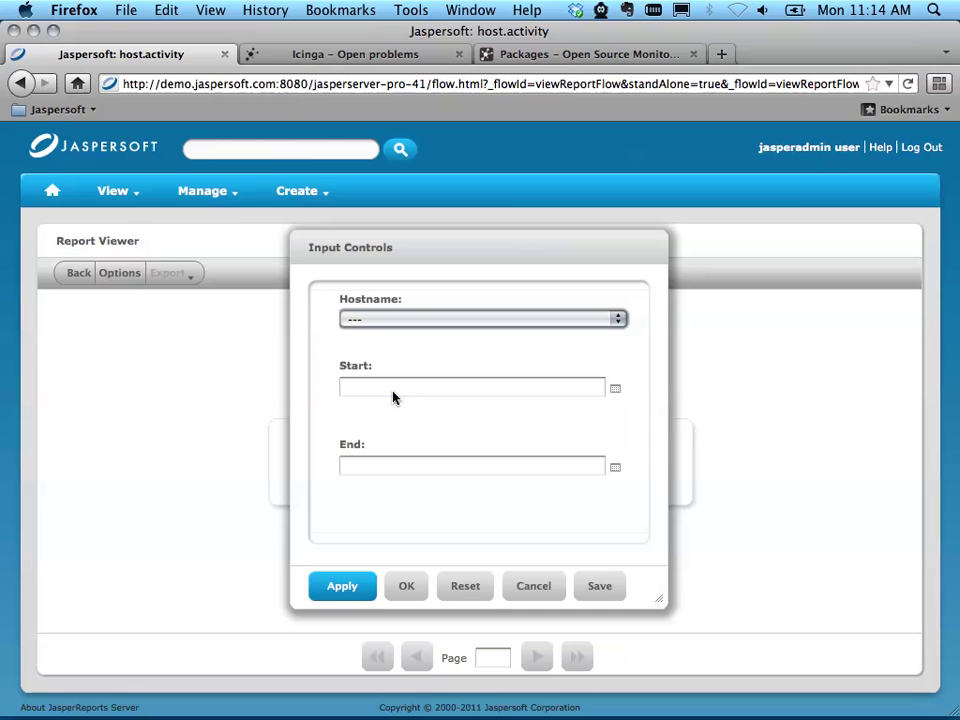
# - Set the period to 2011-07-01 through 2011-08-31 and apply to run the report
pyautogui.click(616, 390)
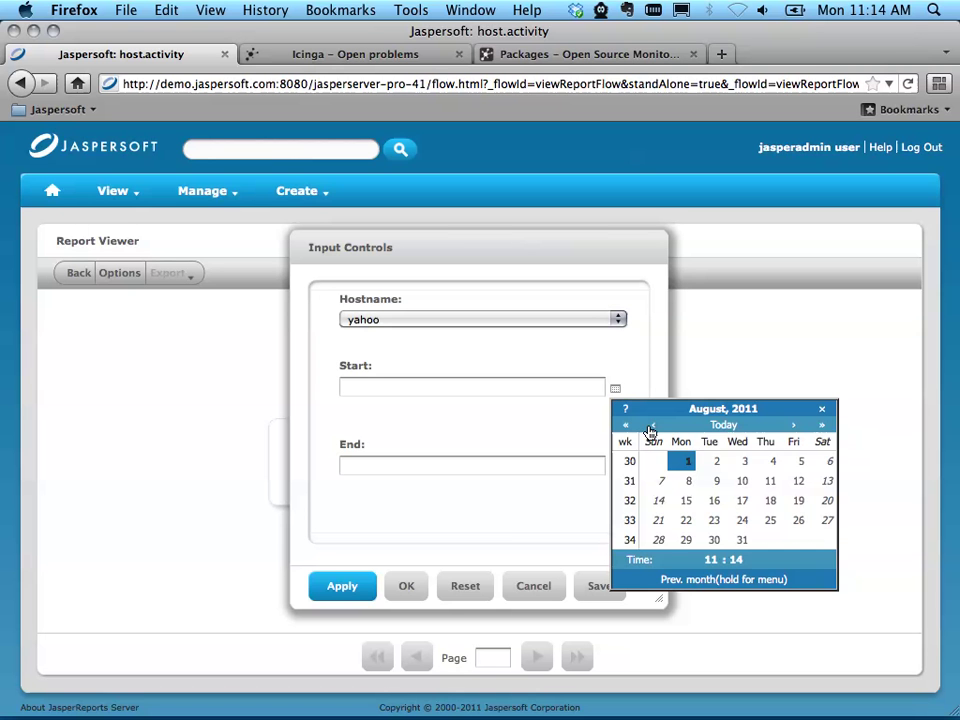
pyautogui.click(652, 427)
pyautogui.click(801, 461)
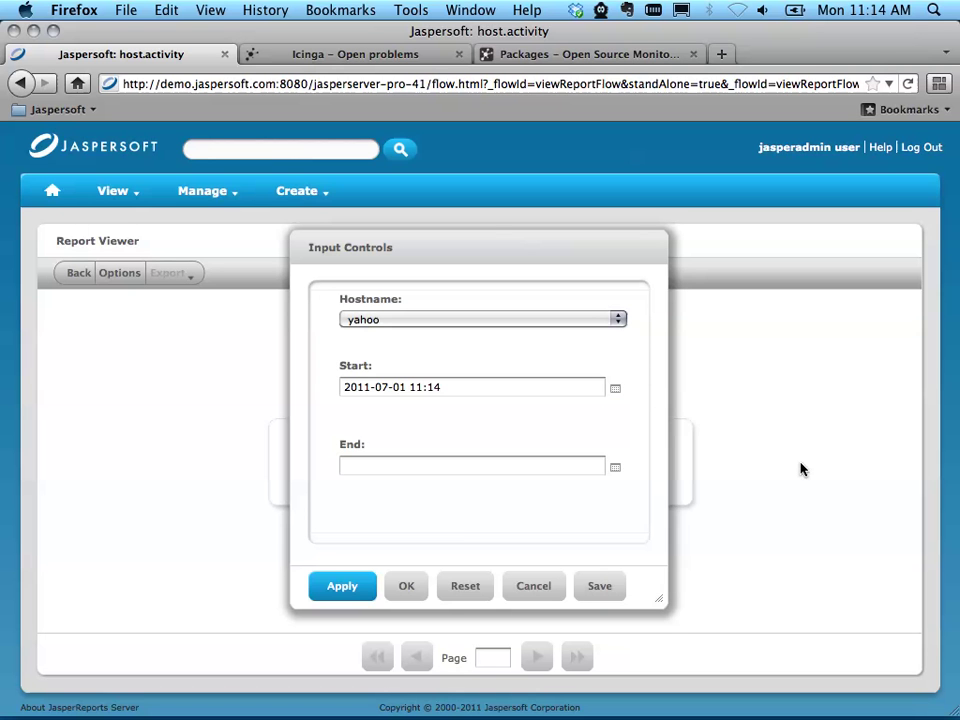
pyautogui.click(616, 468)
pyautogui.click(742, 618)
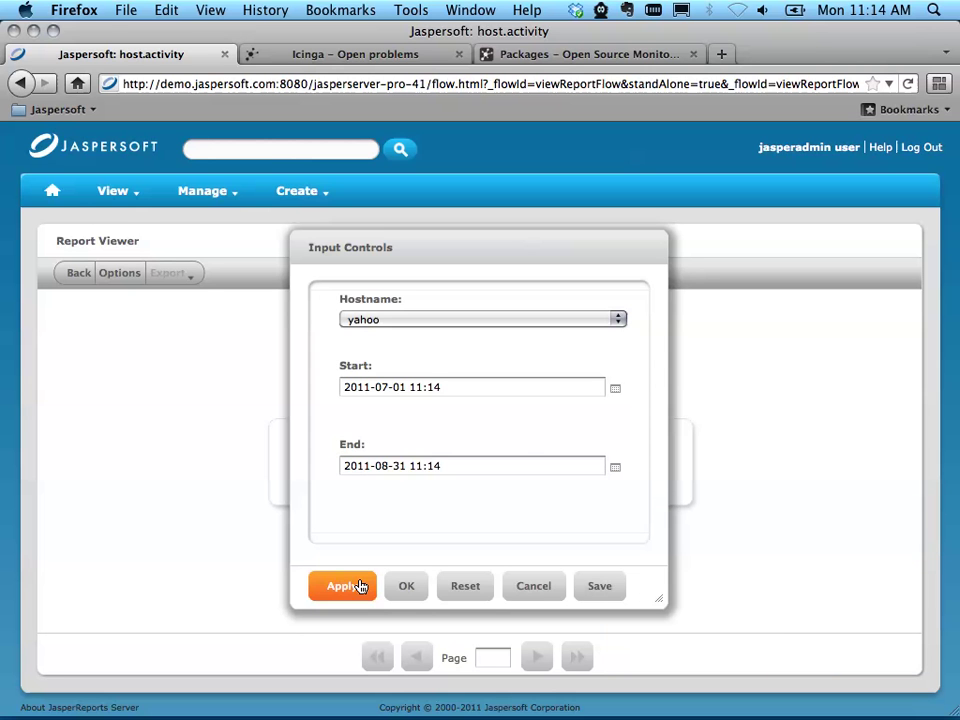
pyautogui.click(407, 585)
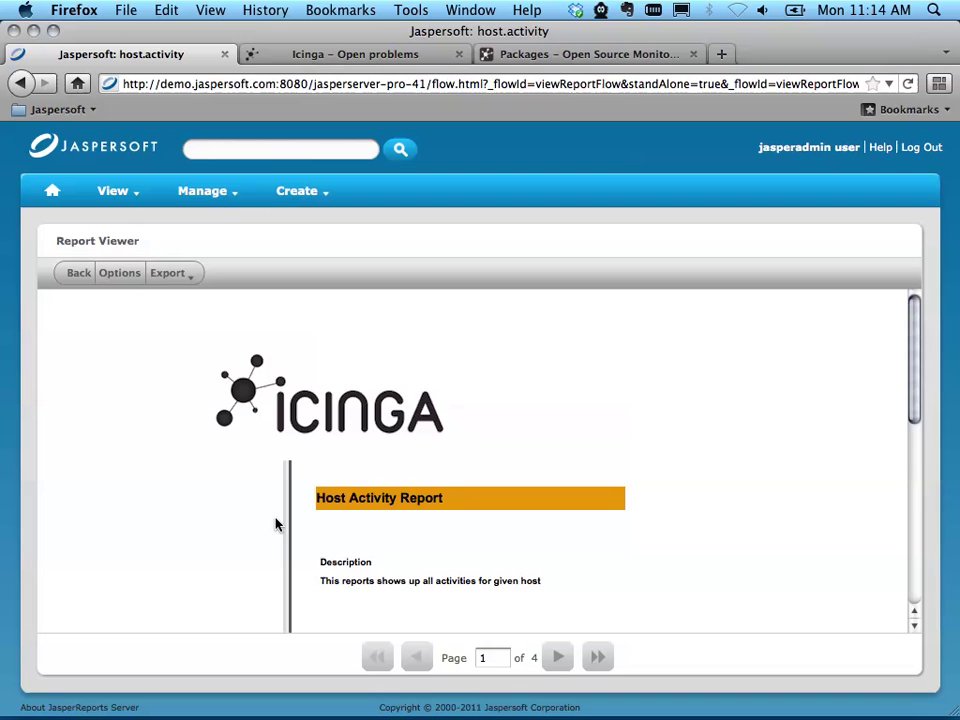
# - Jump to the report's last page, step back to page 3, and open the Export menu
pyautogui.scroll(-5, 321, 538)
pyautogui.scroll(5, 321, 536)
pyautogui.scroll(-5, 320, 537)
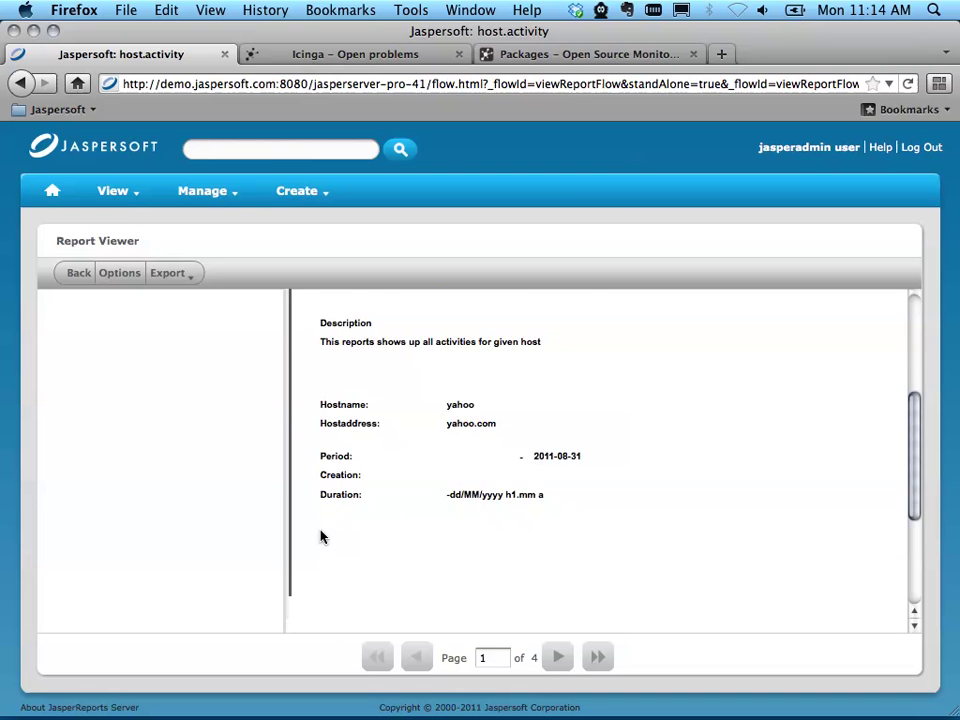
pyautogui.scroll(2, 320, 537)
pyautogui.scroll(-2, 514, 557)
pyautogui.click(596, 657)
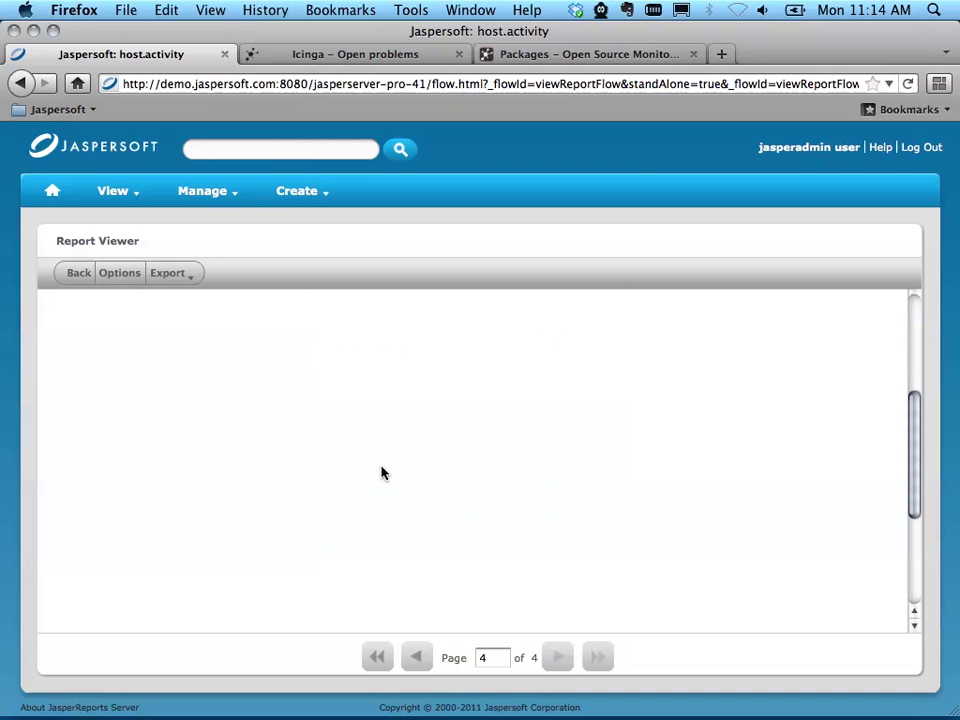
pyautogui.scroll(5, 436, 550)
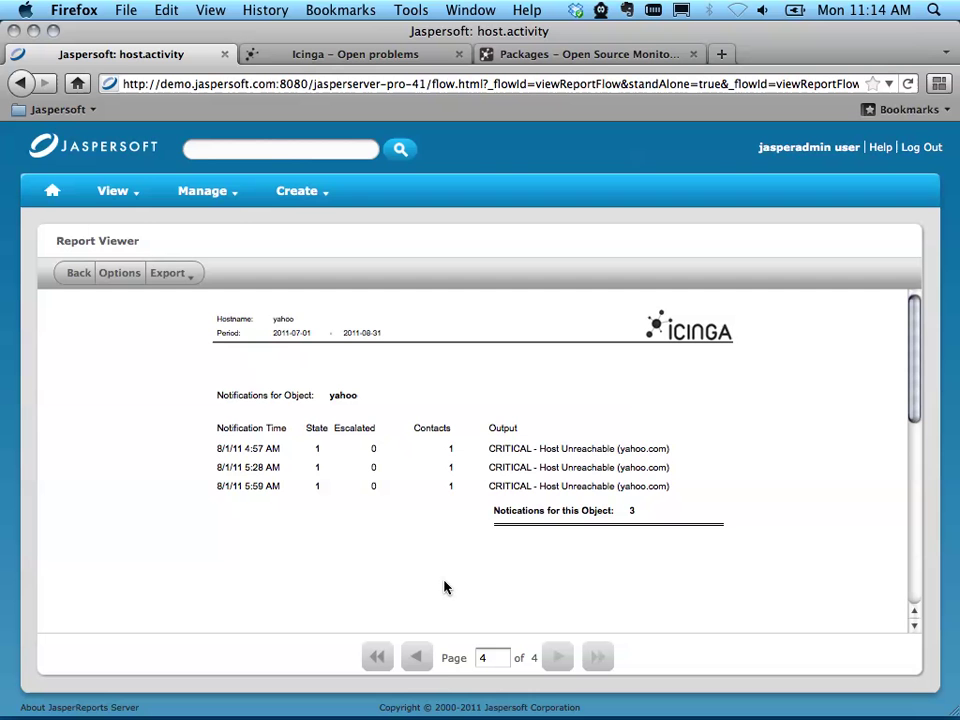
pyautogui.click(418, 657)
pyautogui.click(168, 272)
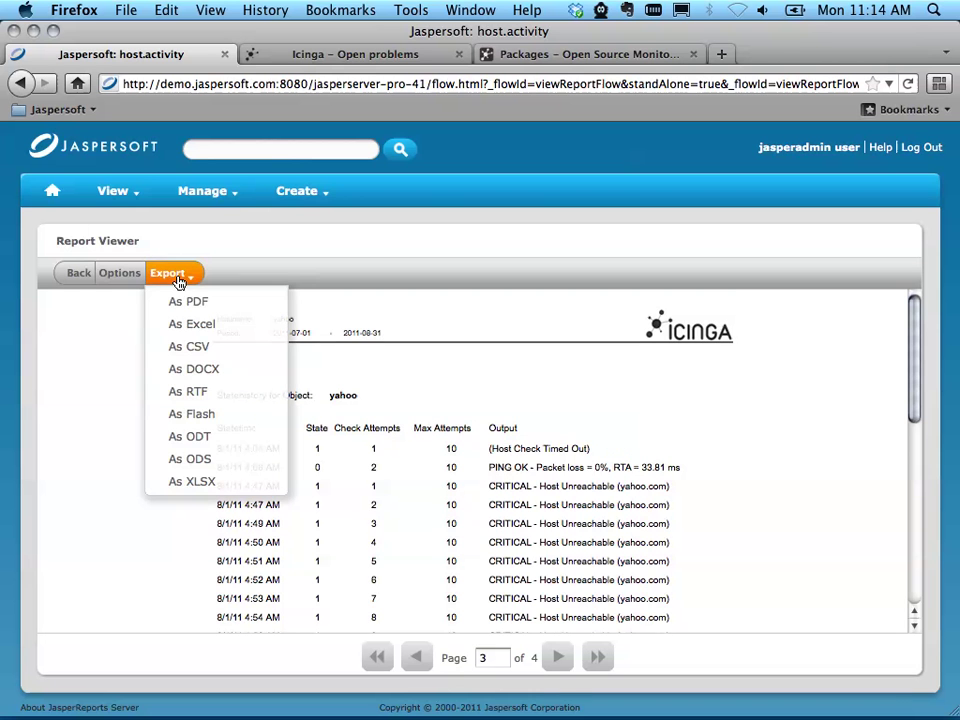
# - Export as PDF, review host.activity-1.pdf at 100% zoom, then close it and Downloads
pyautogui.click(169, 302)
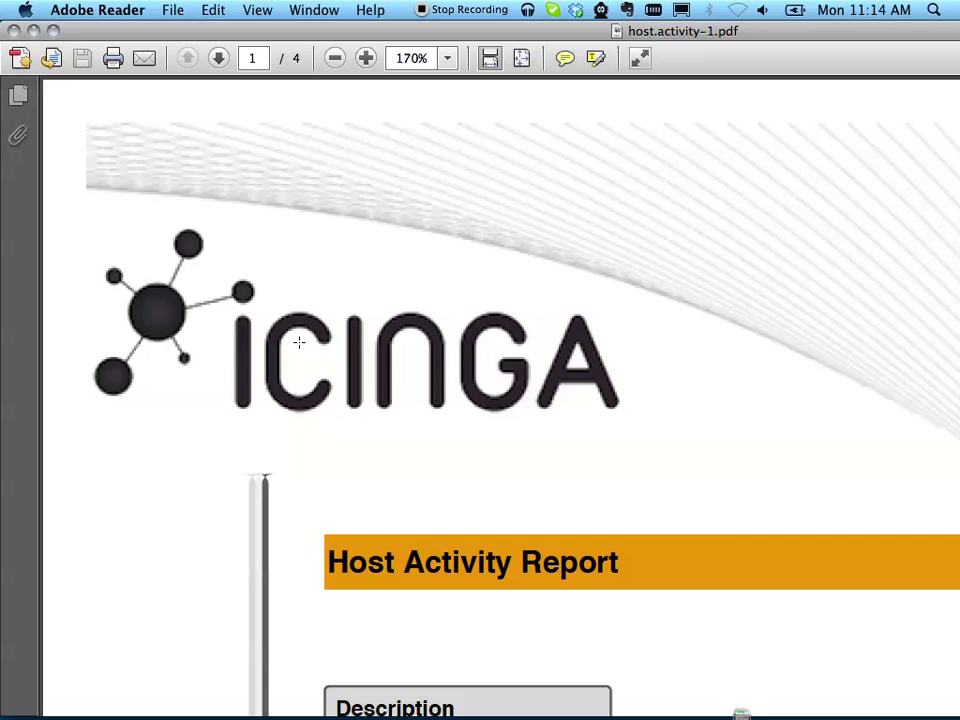
pyautogui.click(179, 180)
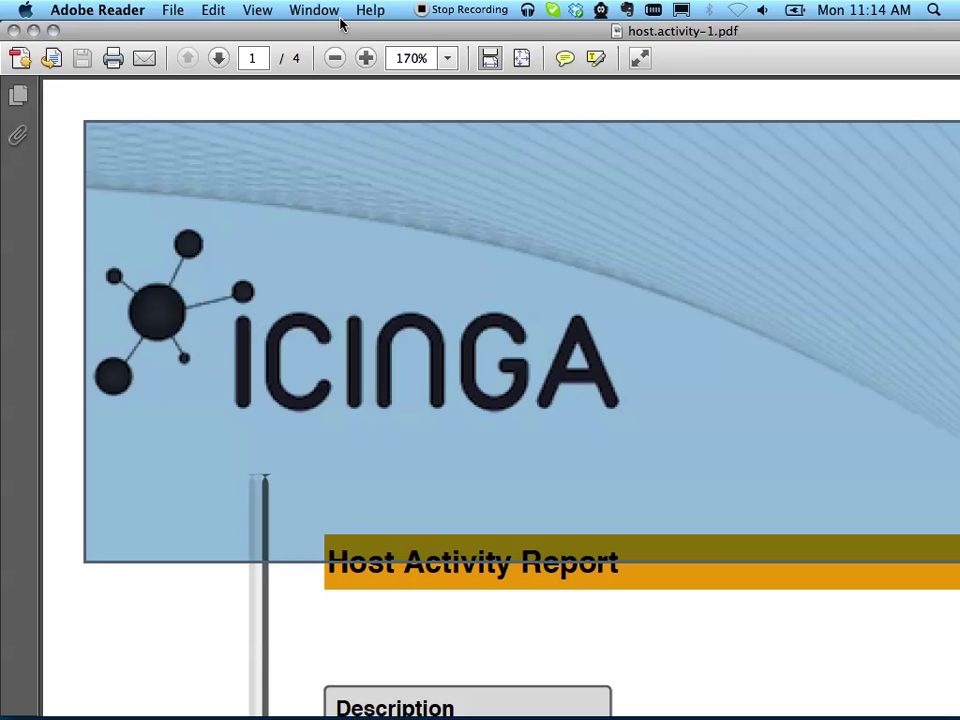
pyautogui.click(337, 60)
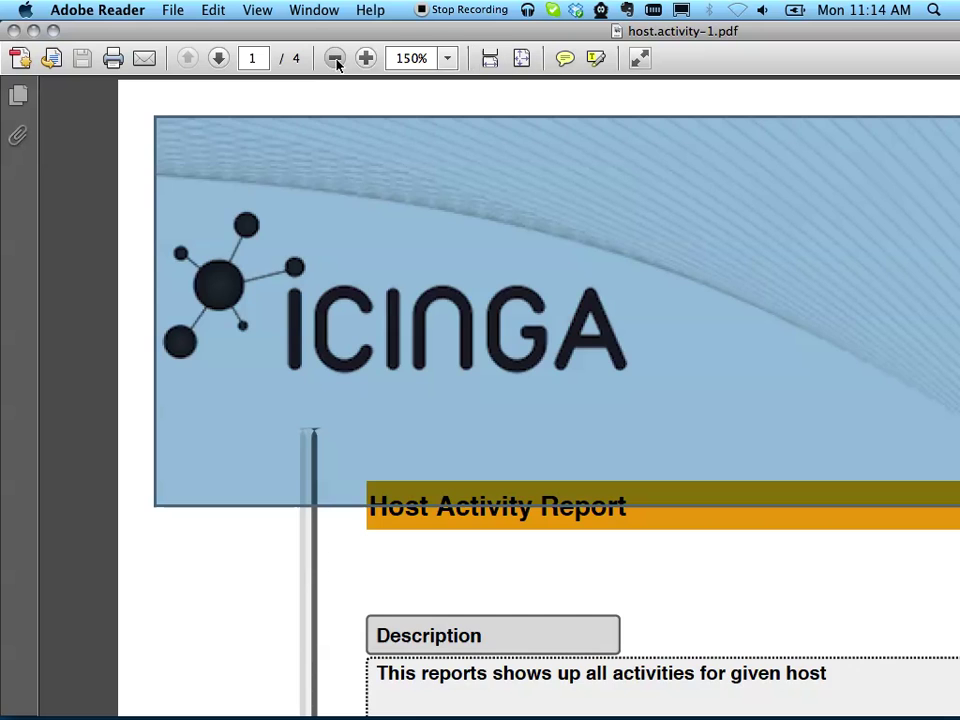
pyautogui.click(337, 60)
pyautogui.click(337, 60)
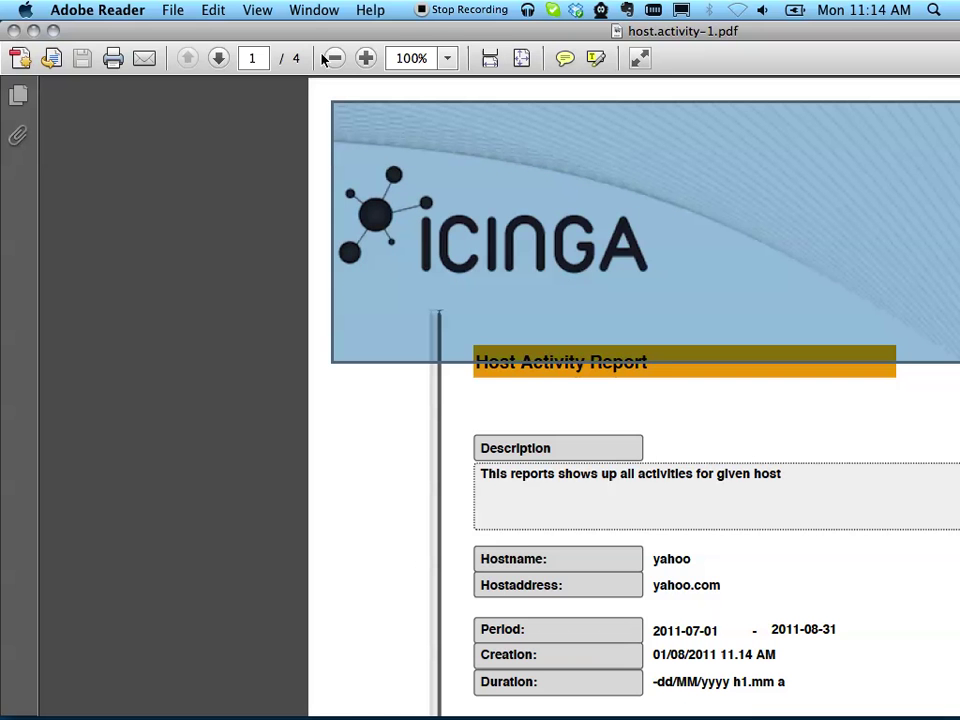
pyautogui.click(14, 31)
pyautogui.click(24, 33)
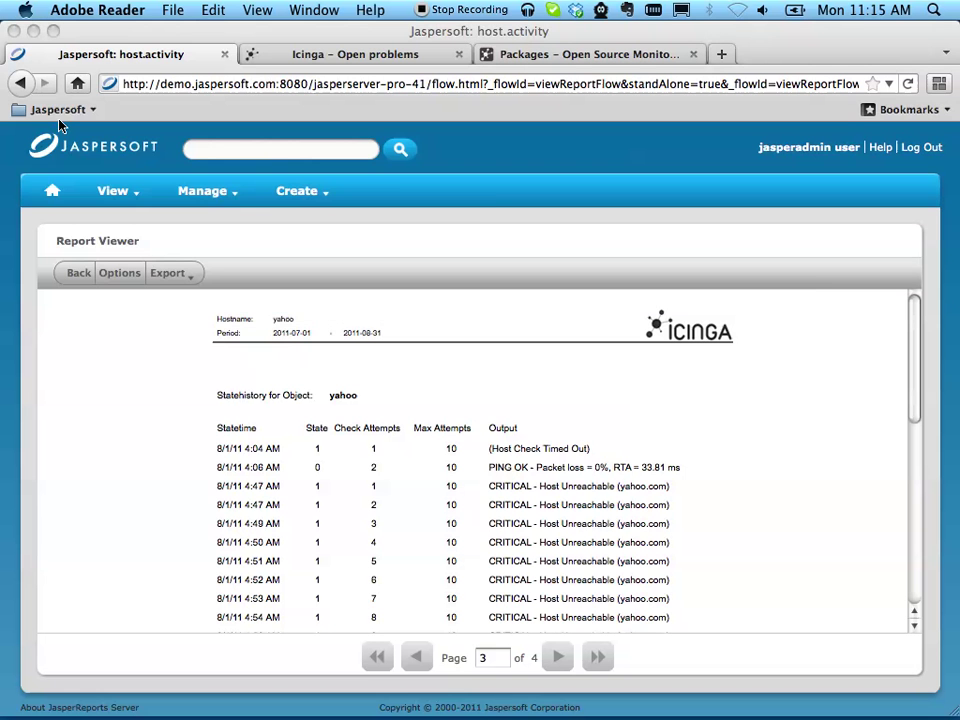